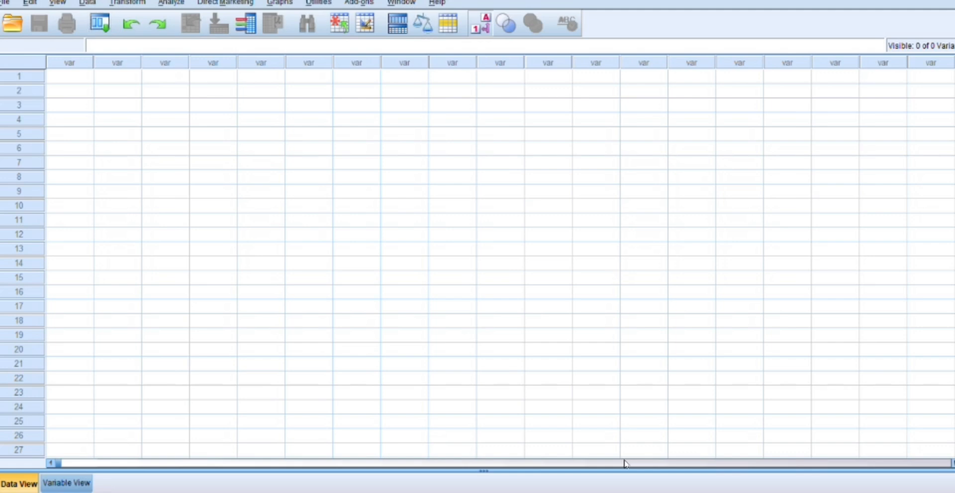
Switch to the Excel sheet and copy all 15 rows of X1, X2 and Y values from the soal 4 table, without headers.
{"action": "left_click", "coordinate": [638, 492]}
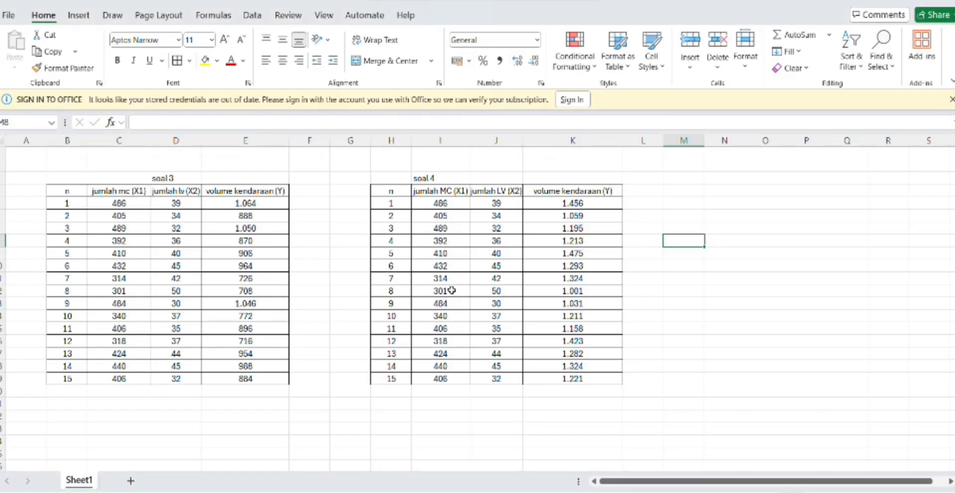
{"action": "double_click", "coordinate": [426, 200]}
{"action": "left_click_drag", "start_coordinate": [427, 200], "coordinate": [536, 291]}
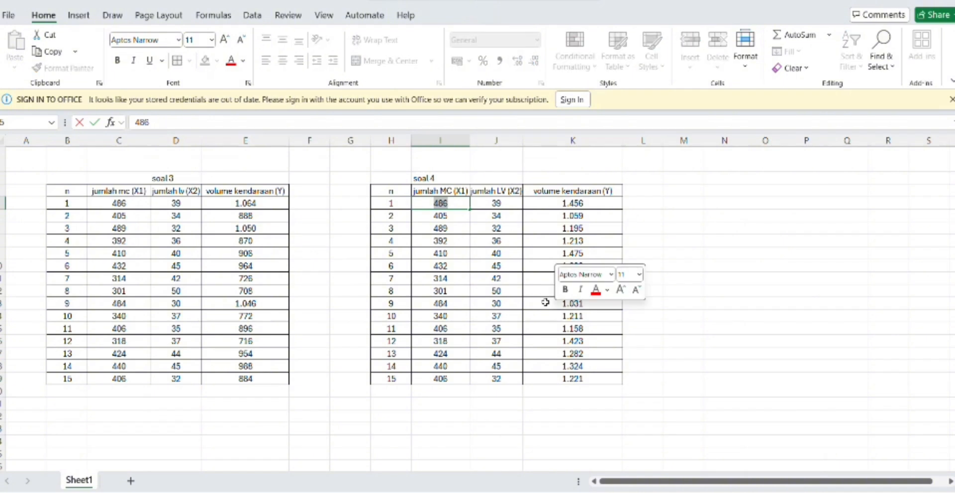
{"action": "left_click", "coordinate": [443, 202]}
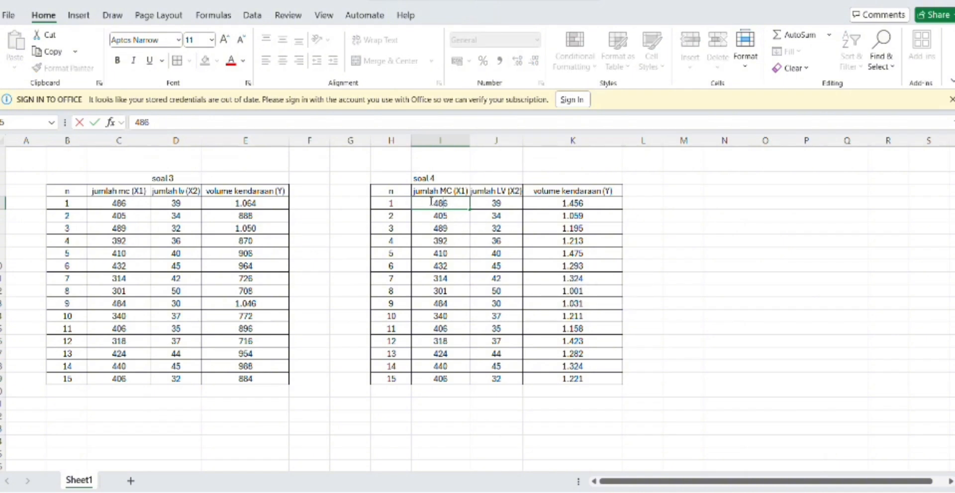
{"action": "key", "text": "Return"}
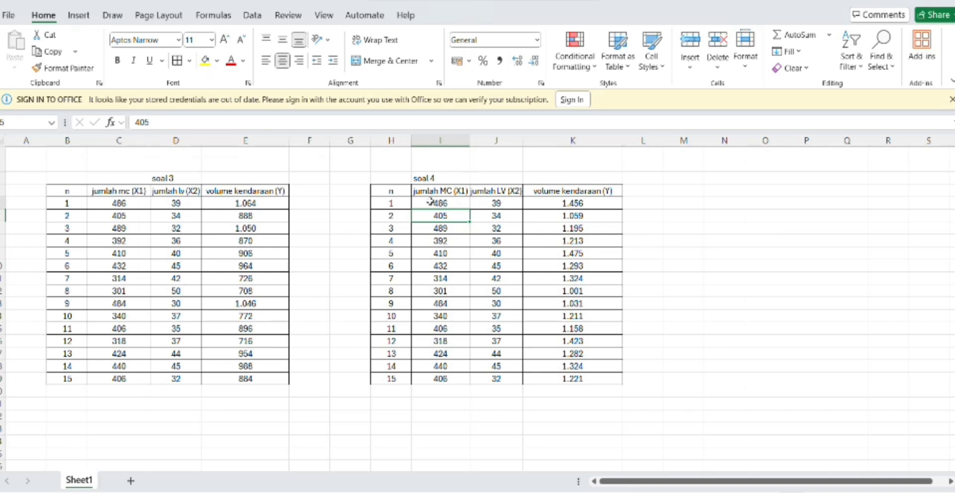
{"action": "mouse_move", "coordinate": [430, 200]}
{"action": "left_mouse_down"}
{"action": "mouse_move", "coordinate": [582, 334]}
{"action": "mouse_move", "coordinate": [589, 376]}
{"action": "left_mouse_up"}
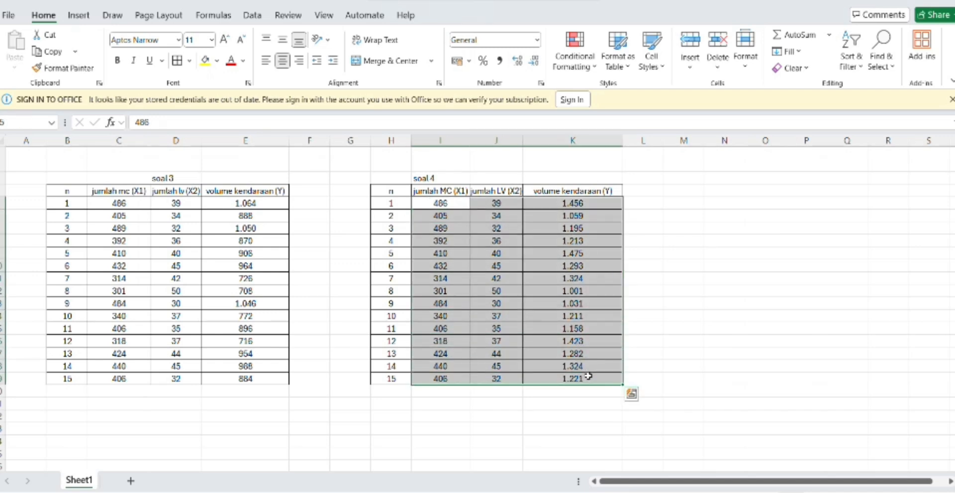
{"action": "key", "text": "ctrl+c"}
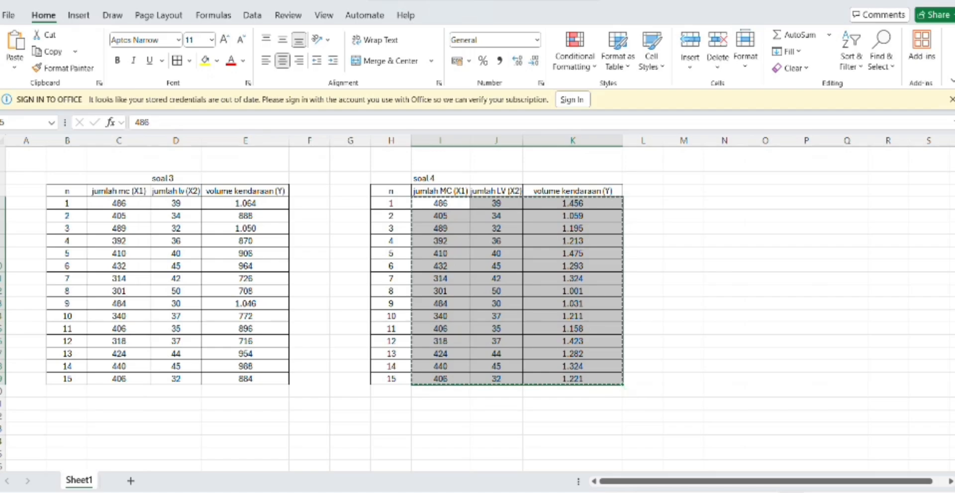
Switch to SPSS and paste the copied values into the empty data sheet, starting at row 1 of the first column.
{"action": "left_click", "coordinate": [671, 492]}
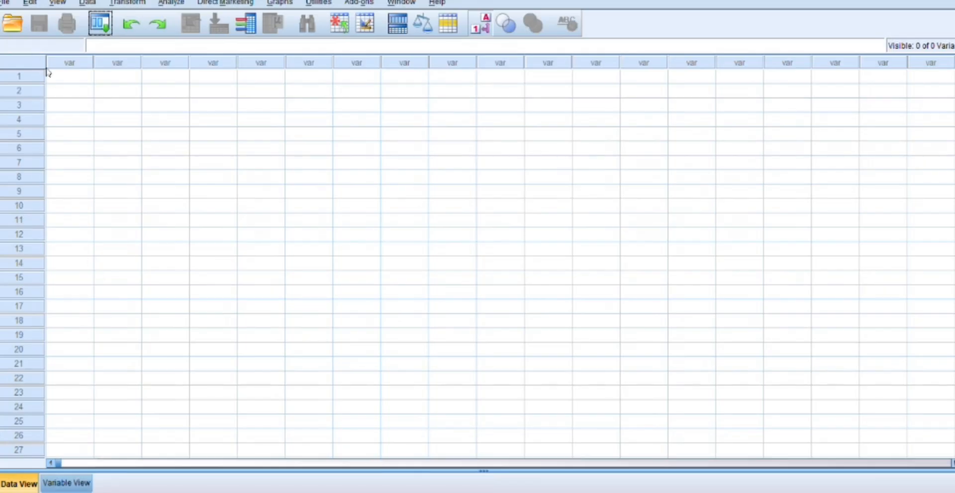
{"action": "left_click", "coordinate": [65, 74]}
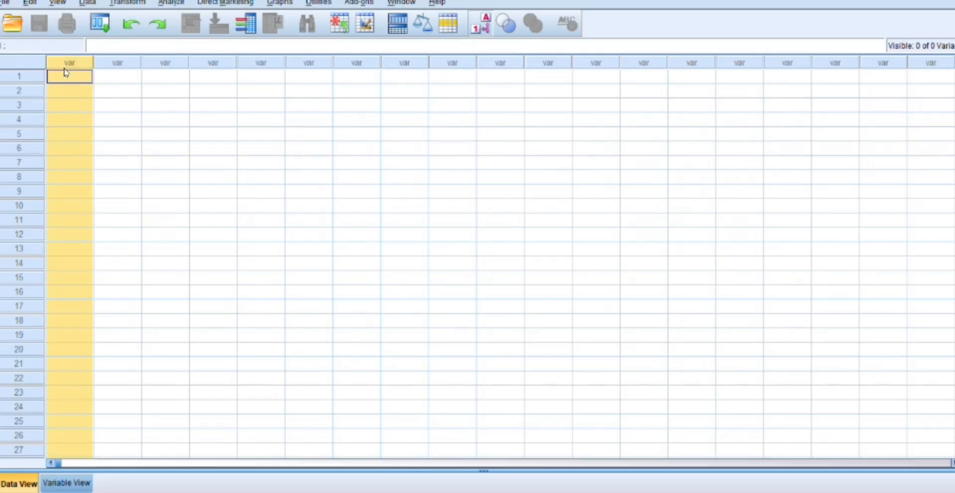
{"action": "left_click", "coordinate": [74, 79]}
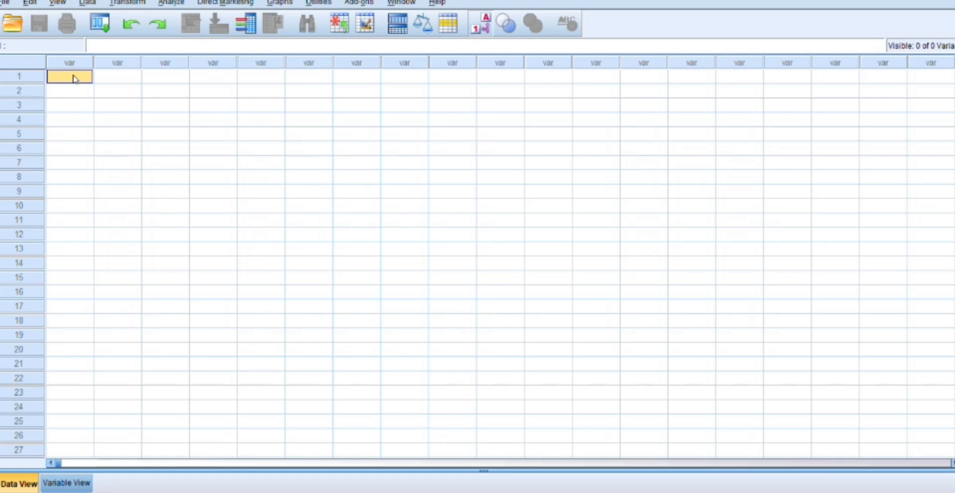
{"action": "key", "text": "ctrl+v"}
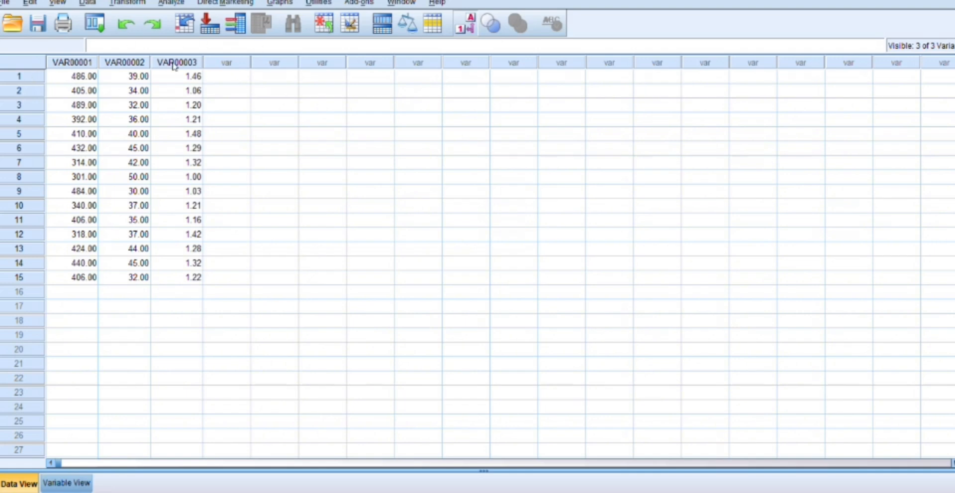
Rename the three variables as X1, X2 and Y in the variable definitions.
{"action": "left_click", "coordinate": [76, 483]}
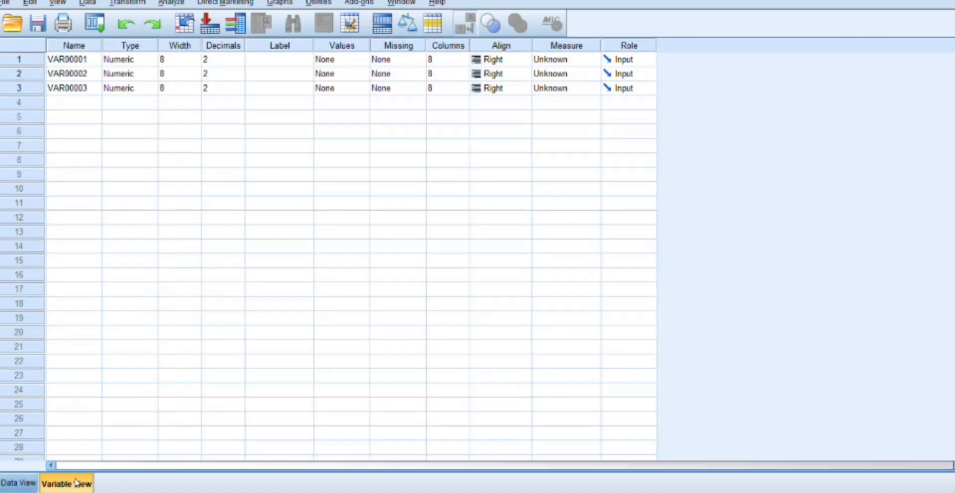
{"action": "left_click", "coordinate": [83, 60]}
{"action": "key", "text": "BackSpace"}
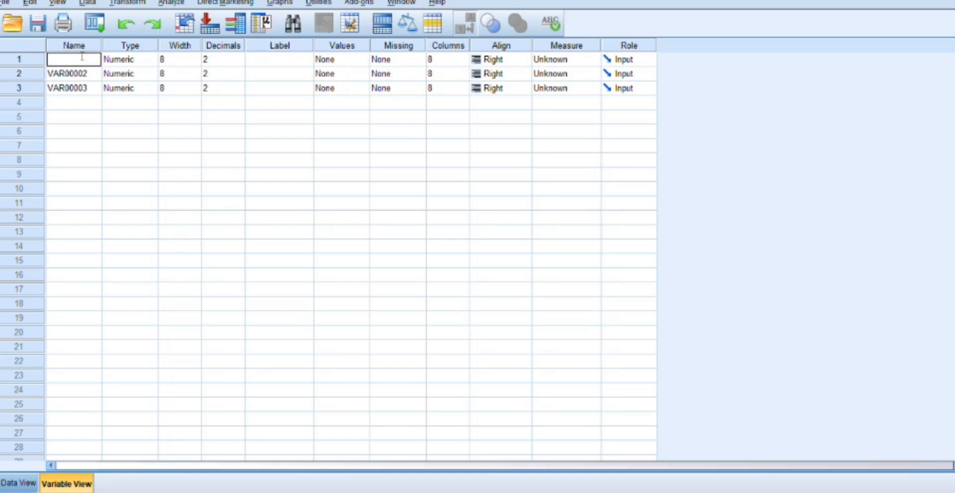
{"action": "type", "text": "X1"}
{"action": "key", "text": "Return"}
{"action": "key", "text": "BackSpace"}
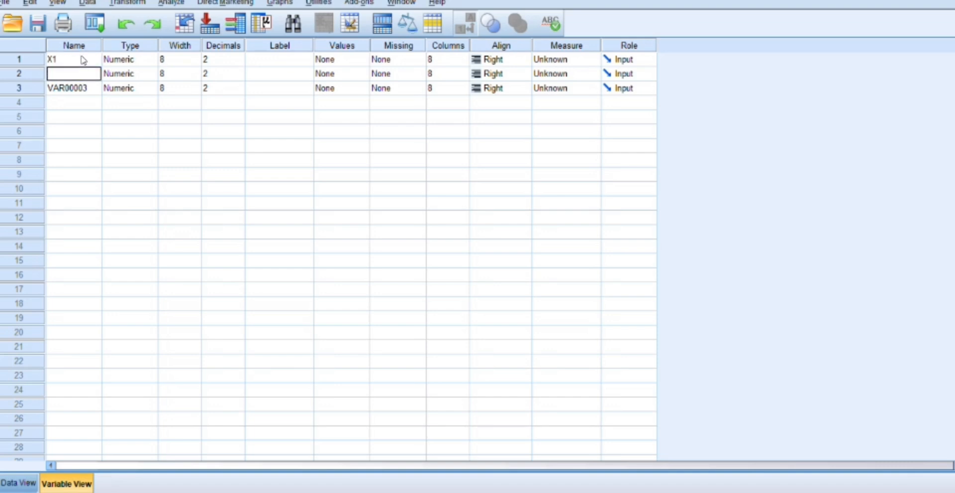
{"action": "type", "text": "X2"}
{"action": "key", "text": "Return"}
{"action": "key", "text": "BackSpace"}
{"action": "type", "text": "Y"}
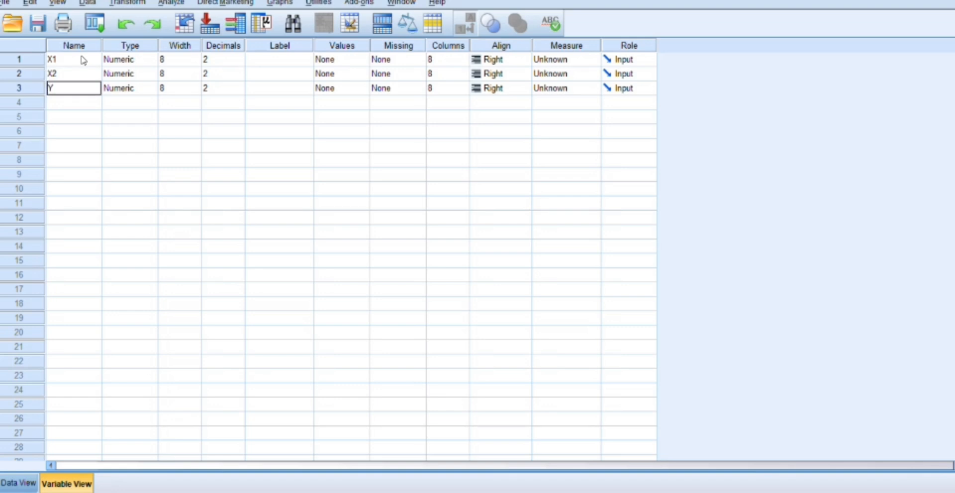
Set the number of decimals to 0 for the variables Y, X2 and X1.
{"action": "left_click", "coordinate": [208, 88]}
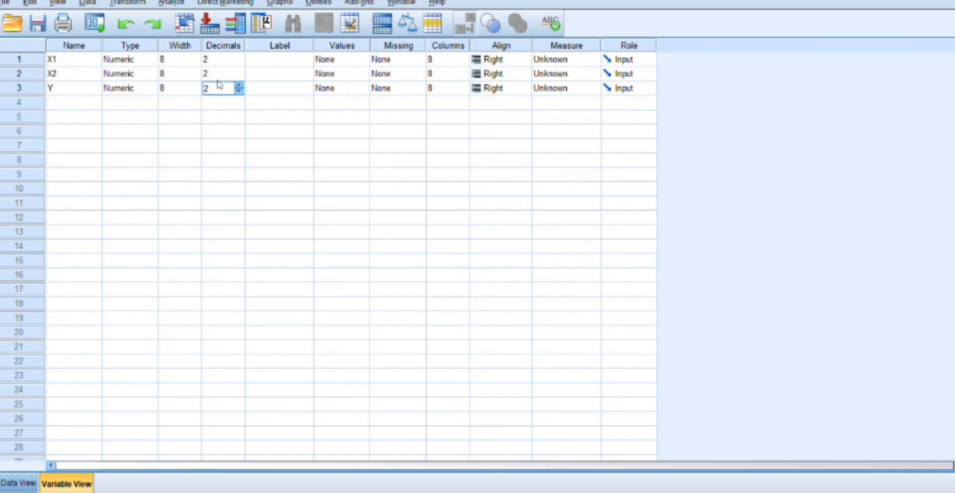
{"action": "key", "text": "BackSpace"}
{"action": "type", "text": "0"}
{"action": "left_click", "coordinate": [215, 73]}
{"action": "key", "text": "BackSpace"}
{"action": "type", "text": "0"}
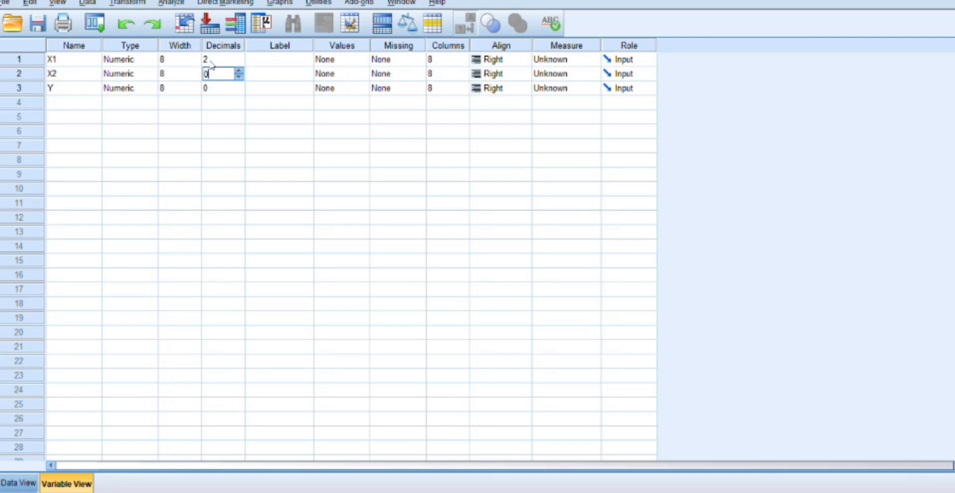
{"action": "left_click", "coordinate": [211, 59]}
{"action": "key", "text": "BackSpace"}
{"action": "type", "text": "0"}
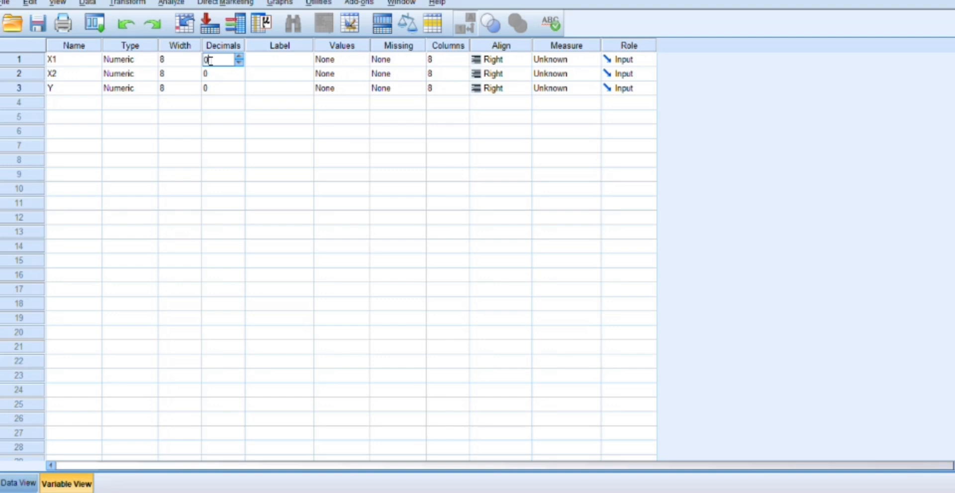
Label X1 as "jumlah mc", X2 as "jumlah lv" and Y as "volume kendaraan".
{"action": "left_click", "coordinate": [255, 59]}
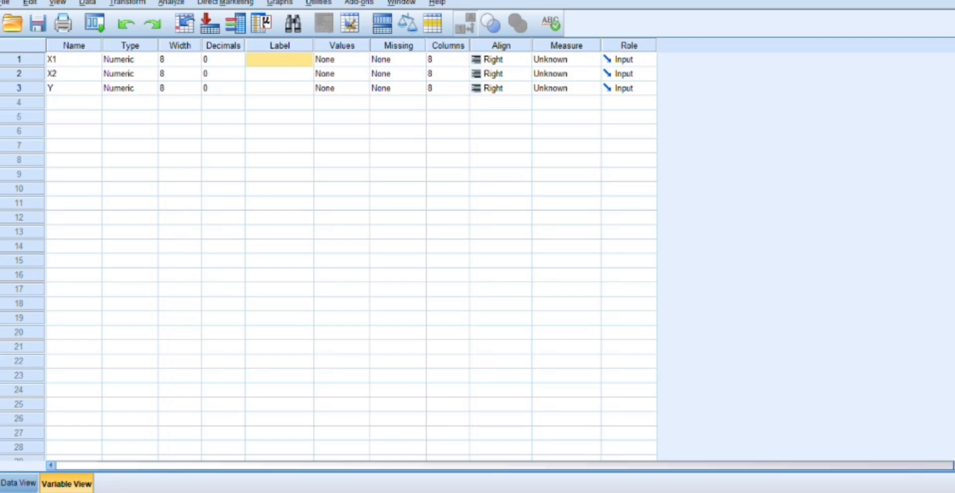
{"action": "left_click", "coordinate": [281, 58]}
{"action": "type", "text": "jum"}
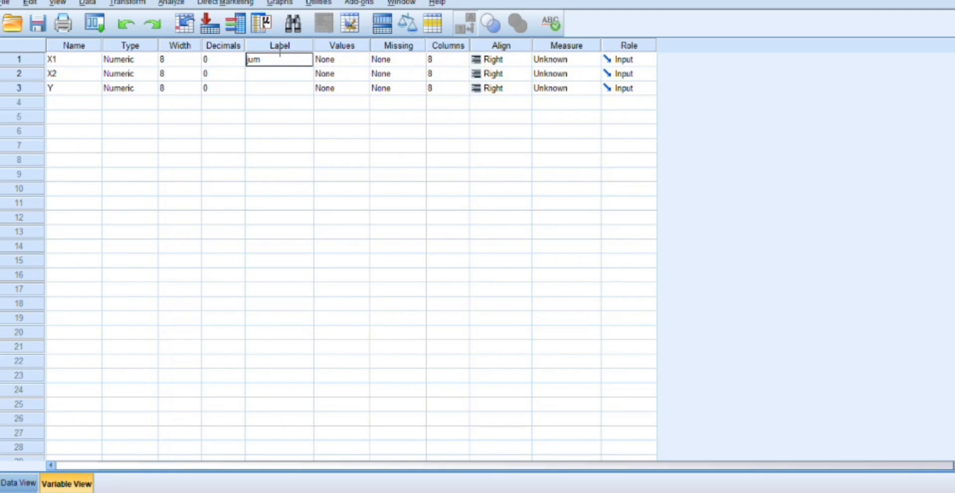
{"action": "type", "text": "lah mc"}
{"action": "key", "text": "Return"}
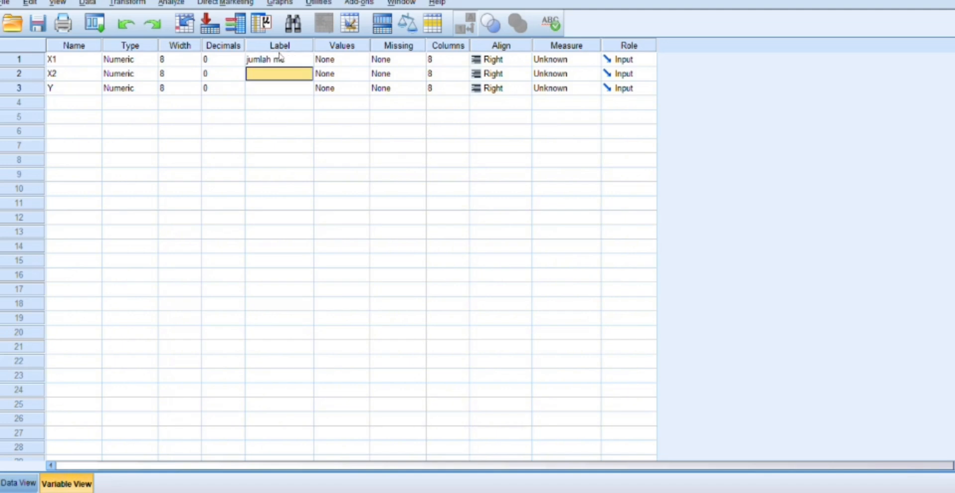
{"action": "type", "text": "jumla"}
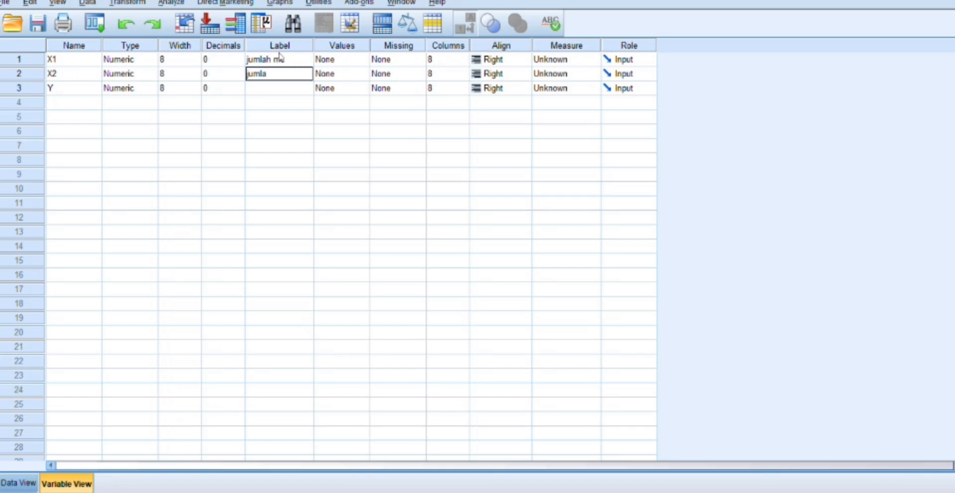
{"action": "type", "text": "h lv"}
{"action": "key", "text": "Return"}
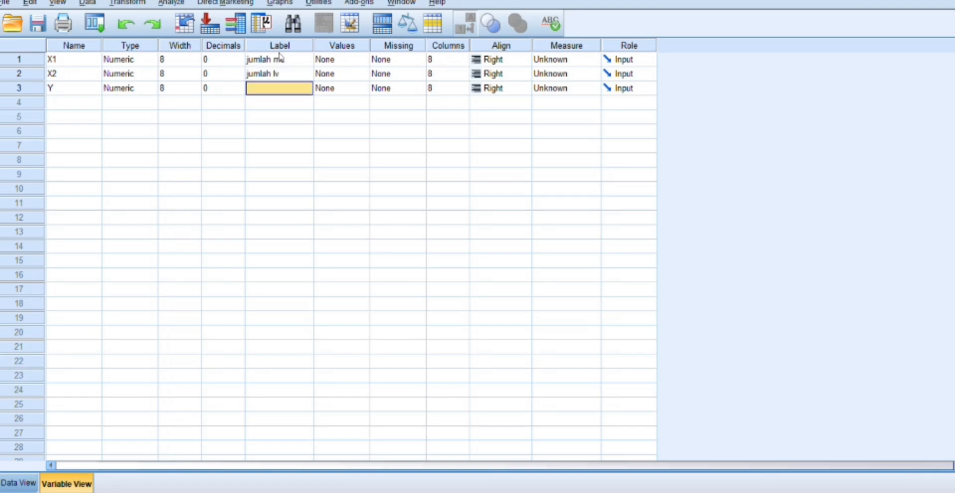
{"action": "type", "text": "j"}
{"action": "type", "text": "ol"}
{"action": "type", "text": "ume kend"}
{"action": "type", "text": "araan"}
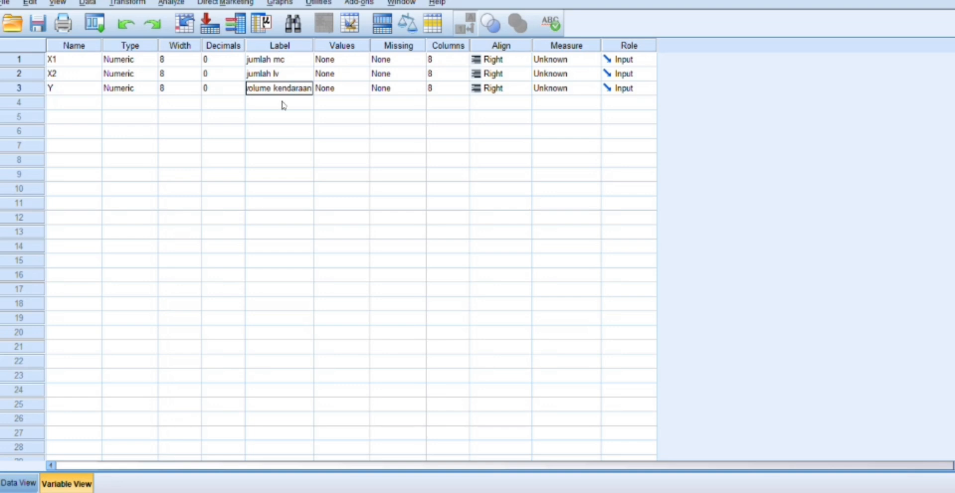
{"action": "left_click", "coordinate": [409, 3]}
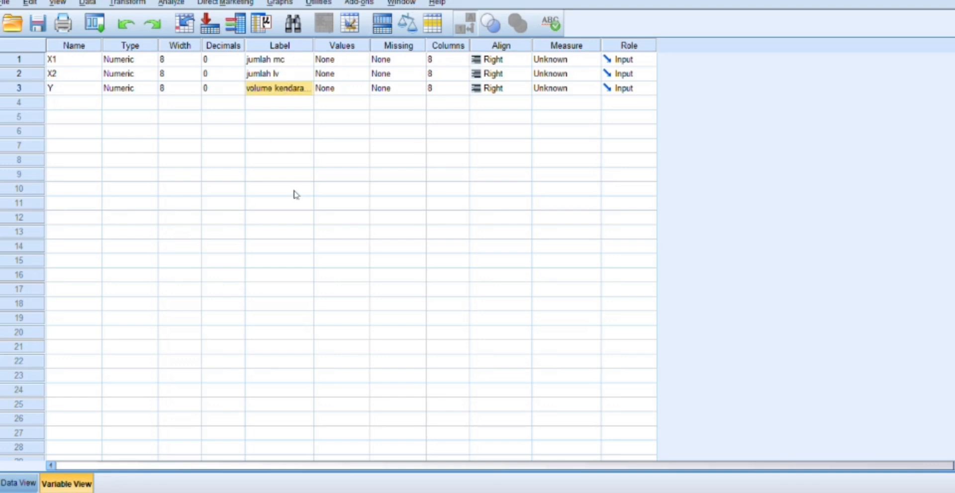
Start a linear regression on the data and add jumlah mc [X1] and jumlah lv [X2] as independent variables.
{"action": "left_click", "coordinate": [15, 482]}
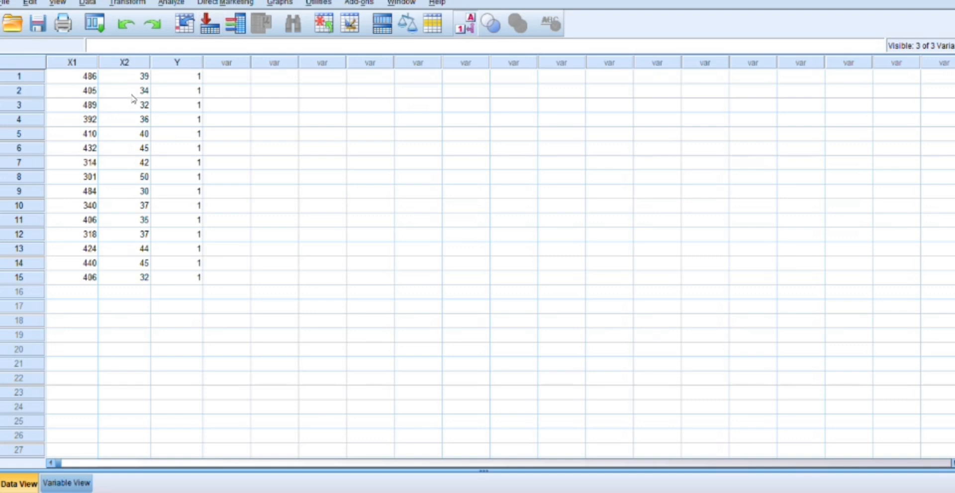
{"action": "left_click", "coordinate": [171, 3]}
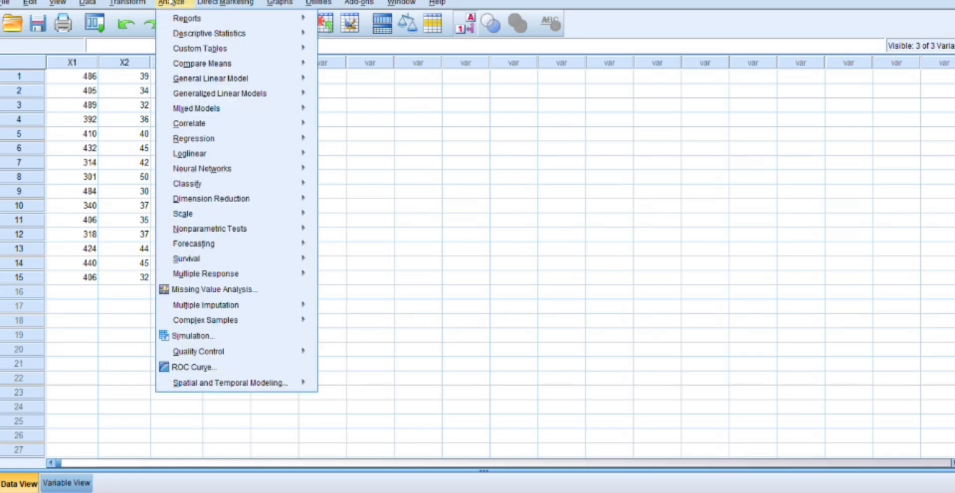
{"action": "mouse_move", "coordinate": [203, 138]}
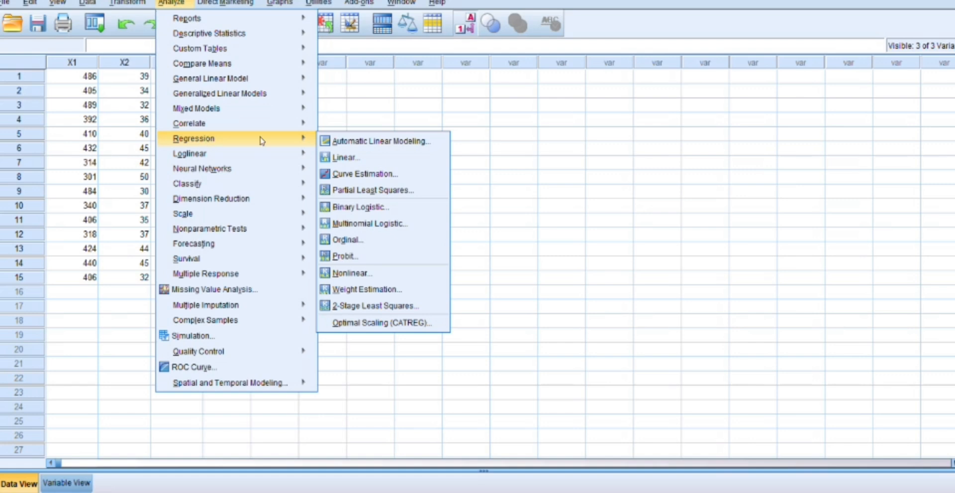
{"action": "left_click", "coordinate": [345, 158]}
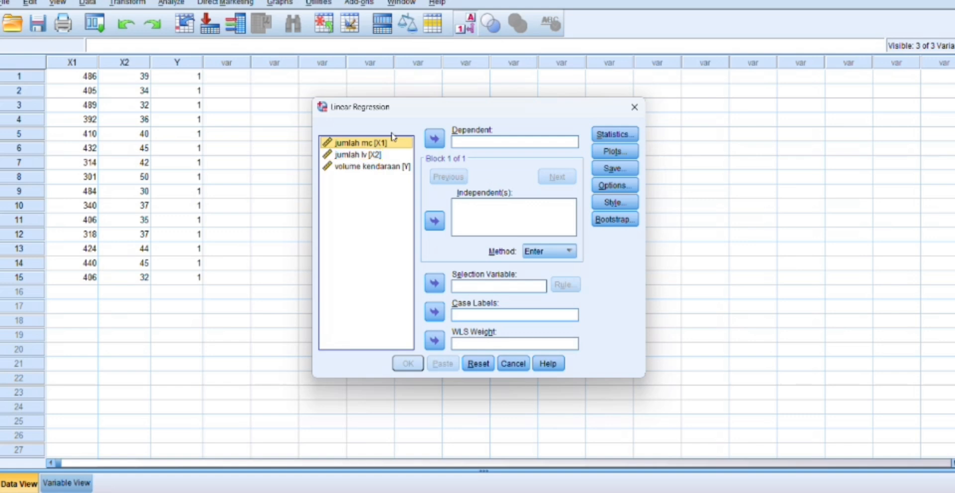
{"action": "left_click", "coordinate": [433, 217]}
{"action": "left_click", "coordinate": [377, 155]}
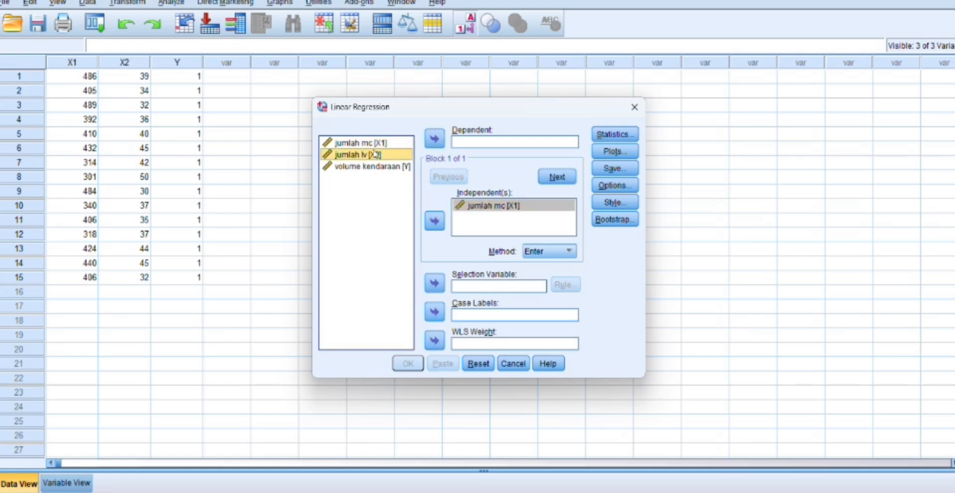
{"action": "left_click", "coordinate": [434, 221]}
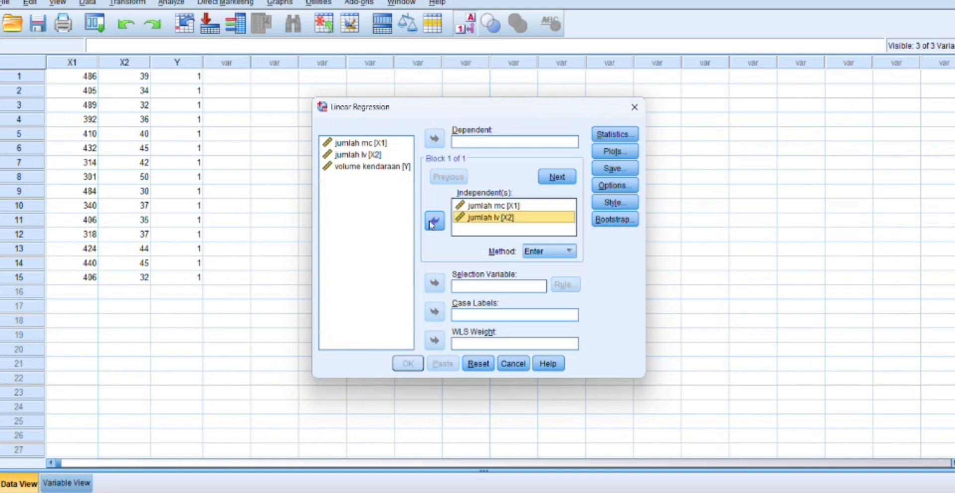
Set volume kendaraan [Y] as the dependent variable, run the regression and review its output tables down to the coefficients.
{"action": "left_click", "coordinate": [396, 167]}
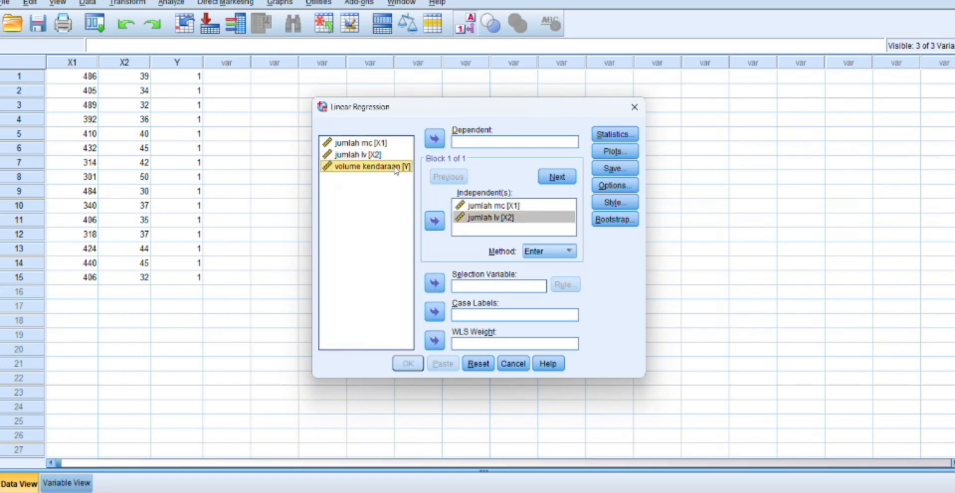
{"action": "left_click", "coordinate": [434, 141]}
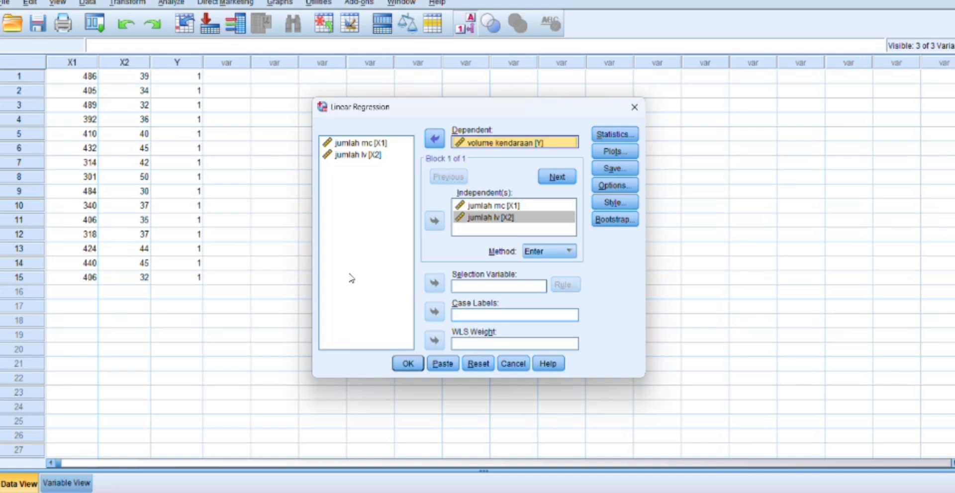
{"action": "left_click", "coordinate": [408, 363]}
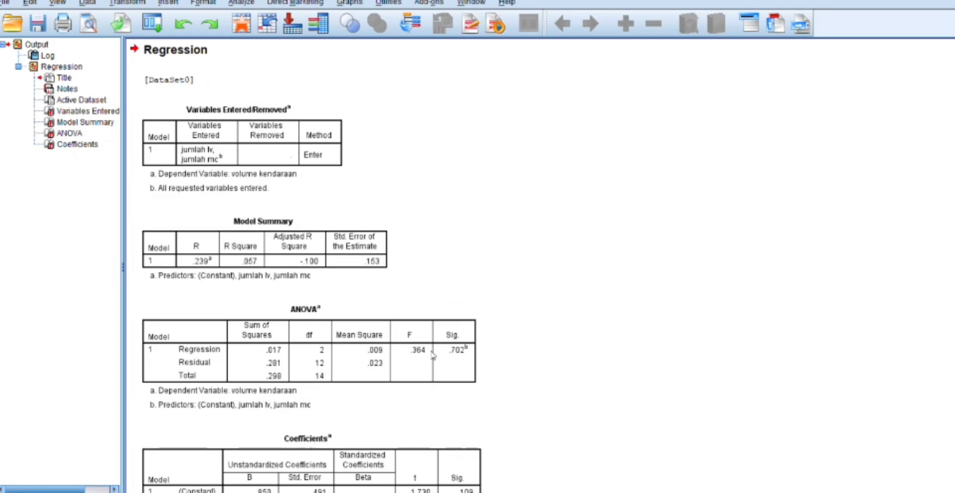
{"action": "scroll", "coordinate": [512, 188], "scroll_direction": "up", "scroll_amount": 4}
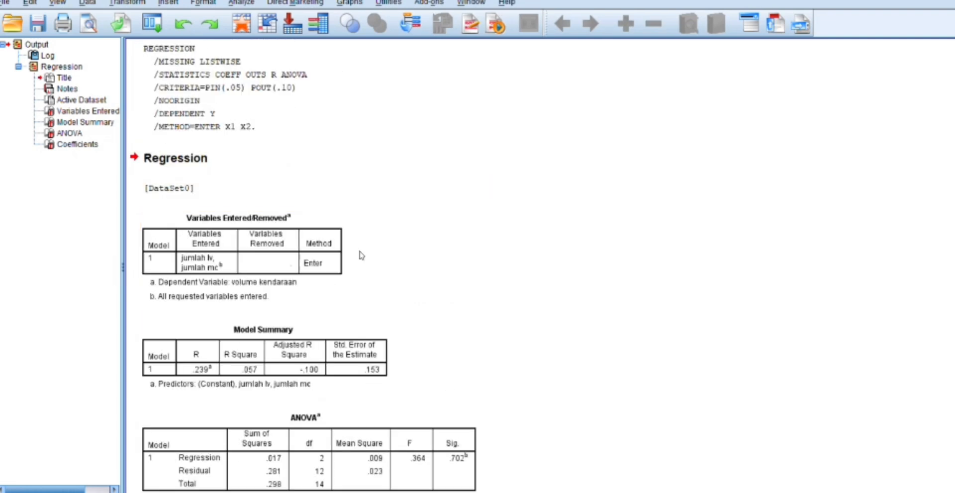
{"action": "scroll", "coordinate": [361, 253], "scroll_direction": "down", "scroll_amount": 6}
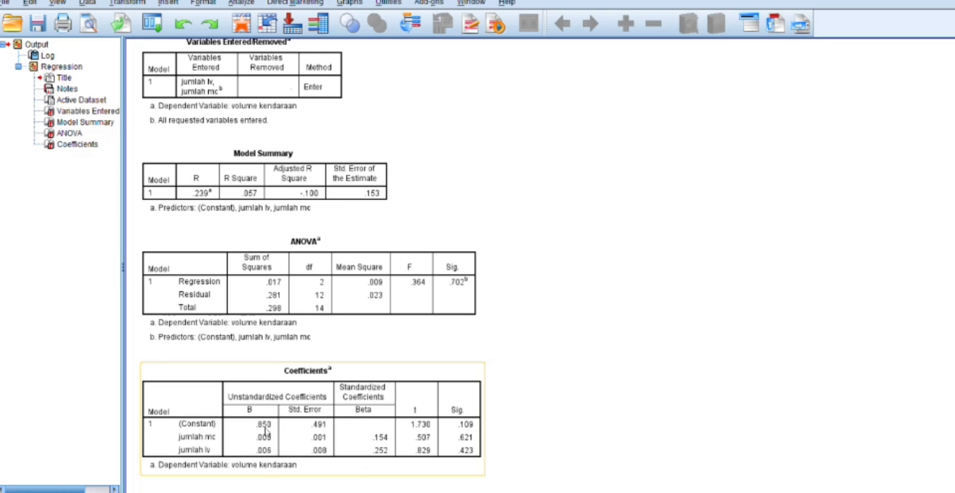
Examine the regression output tables from Variables Entered/Removed through Model Summary and ANOVA to Coefficients.
{"action": "scroll", "coordinate": [515, 108], "scroll_direction": "up", "scroll_amount": 5}
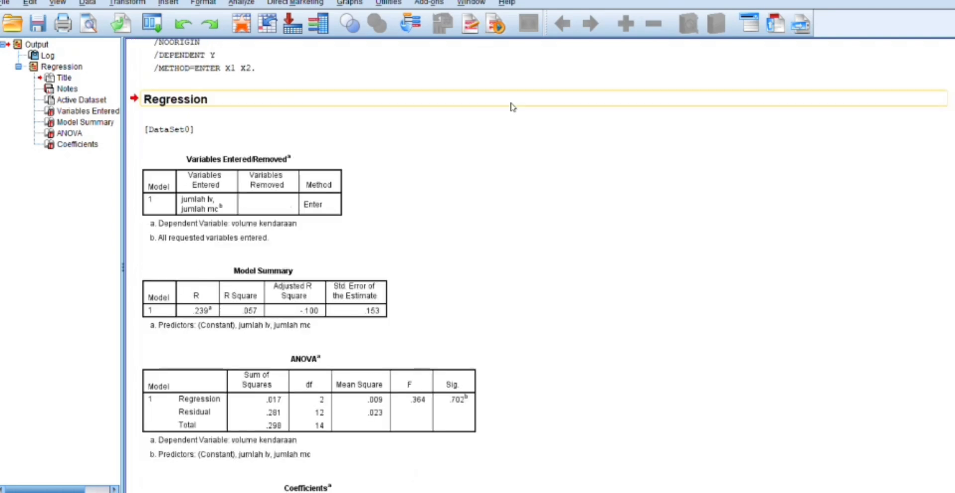
{"action": "scroll", "coordinate": [512, 107], "scroll_direction": "down", "scroll_amount": 5}
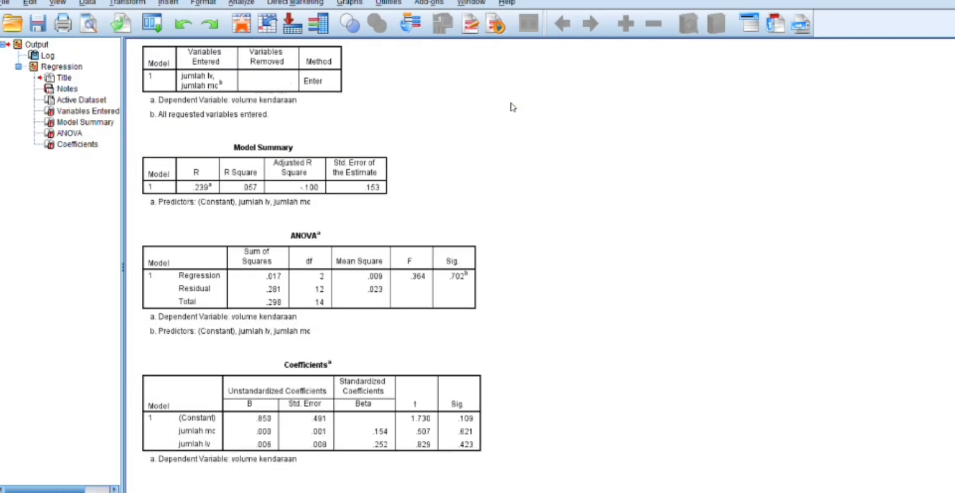
{"action": "scroll", "coordinate": [512, 107], "scroll_direction": "up", "scroll_amount": 2}
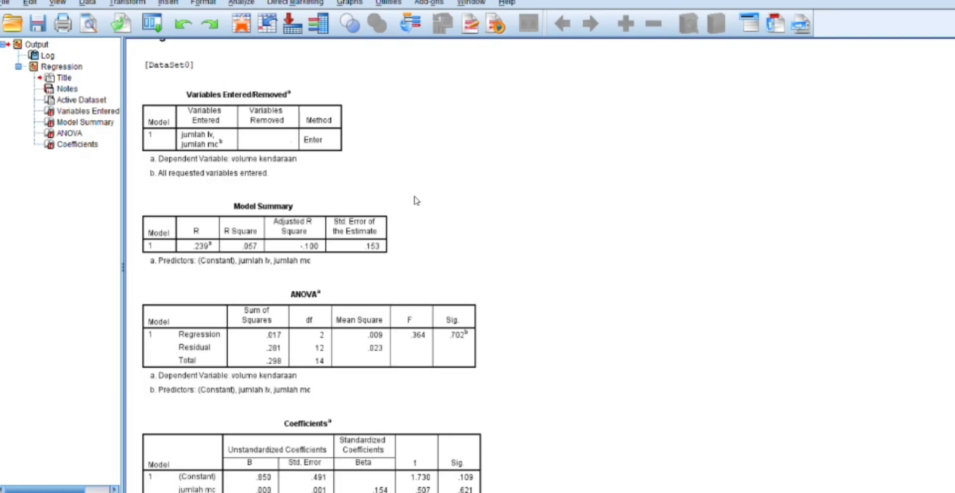
{"action": "scroll", "coordinate": [416, 200], "scroll_direction": "down", "scroll_amount": 2}
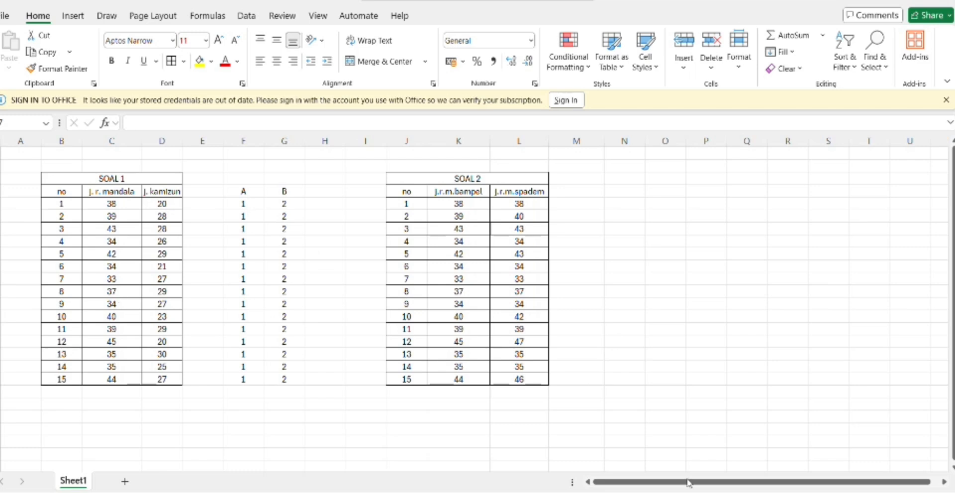
Switch to the empty SPSS dataset Untitled2 and define two variables named Hasil and jalan.
{"action": "mouse_move", "coordinate": [664, 492]}
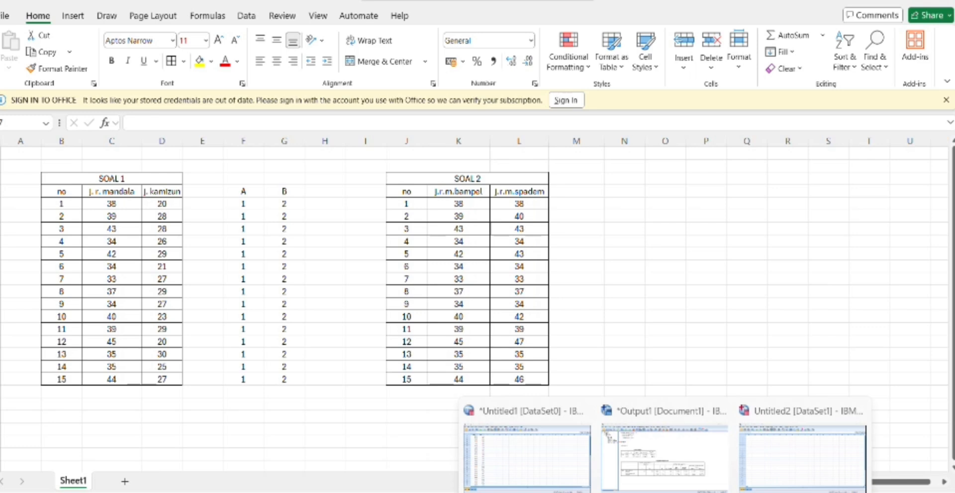
{"action": "mouse_move", "coordinate": [566, 458]}
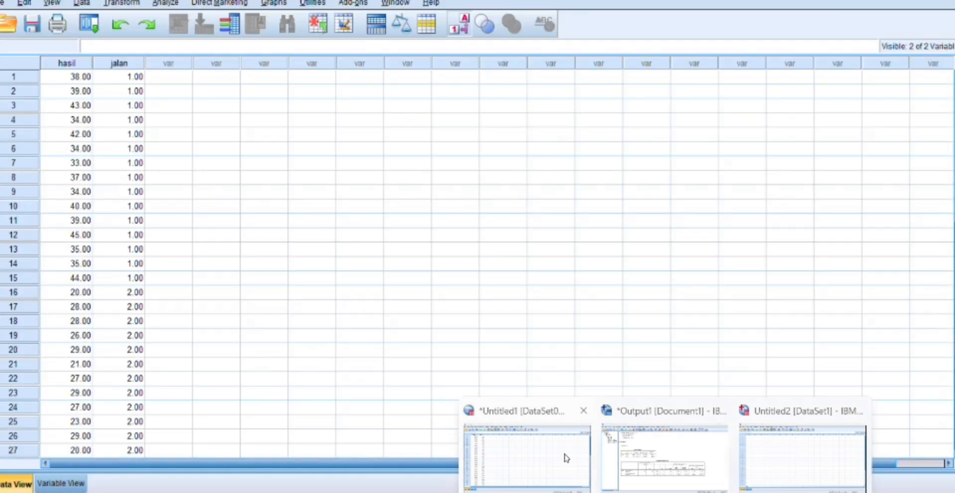
{"action": "mouse_move", "coordinate": [783, 475]}
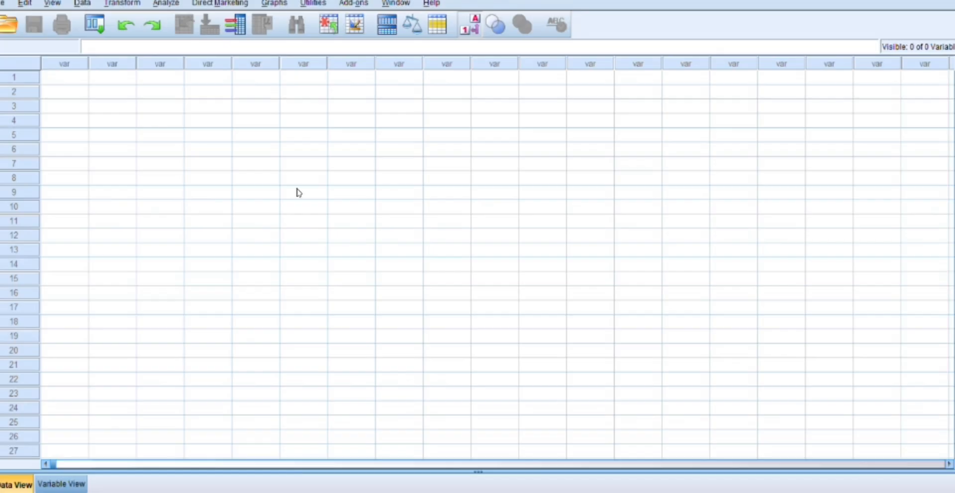
{"action": "left_click", "coordinate": [60, 485]}
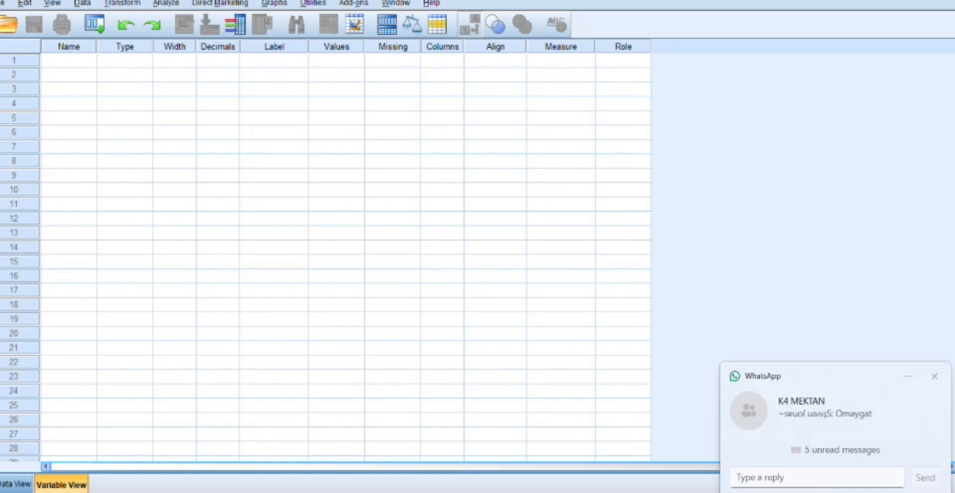
{"action": "left_click", "coordinate": [16, 484]}
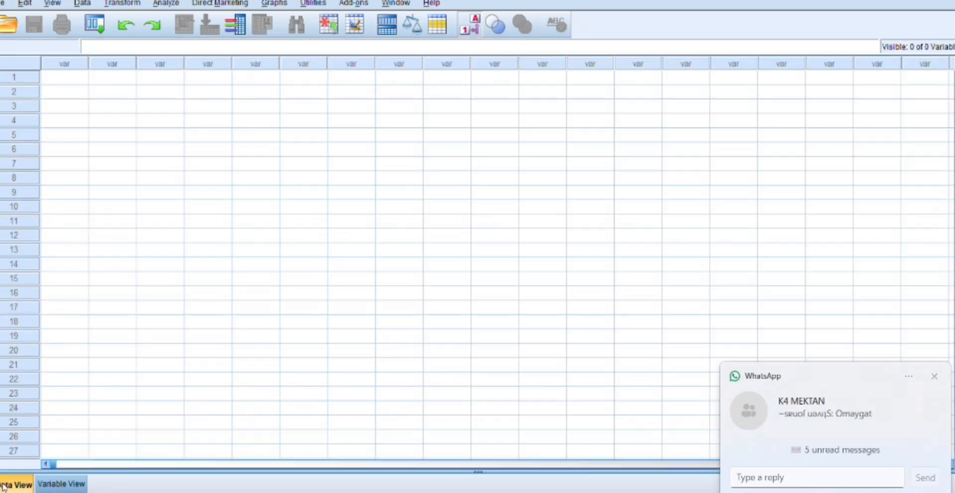
{"action": "left_click", "coordinate": [61, 485]}
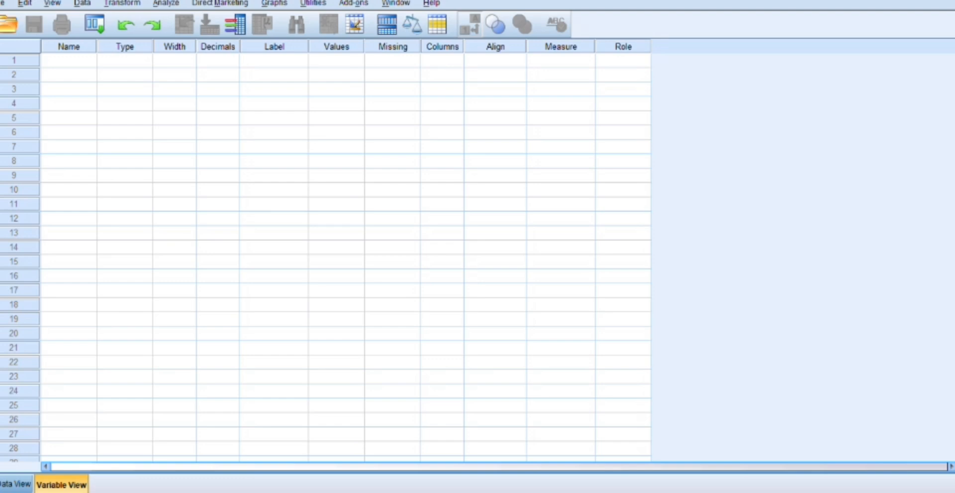
{"action": "left_click", "coordinate": [69, 63]}
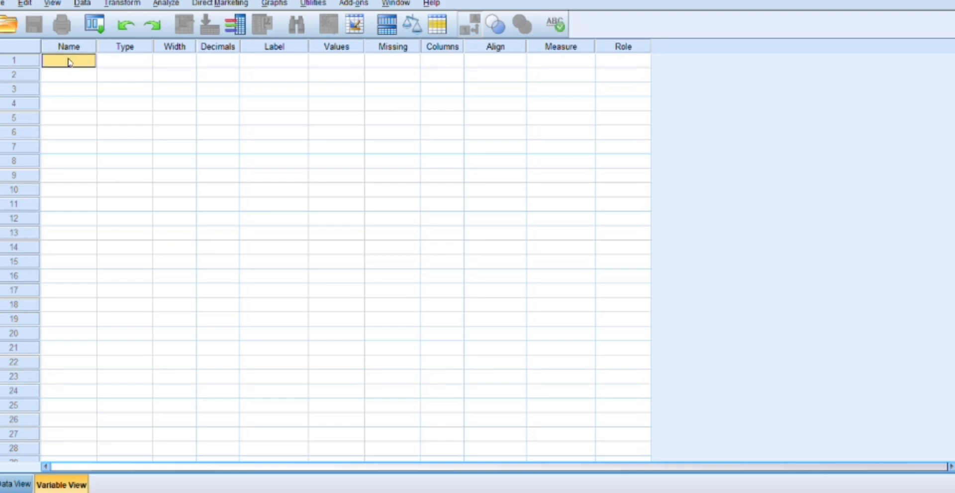
{"action": "type", "text": "Hasil"}
{"action": "key", "text": "Return"}
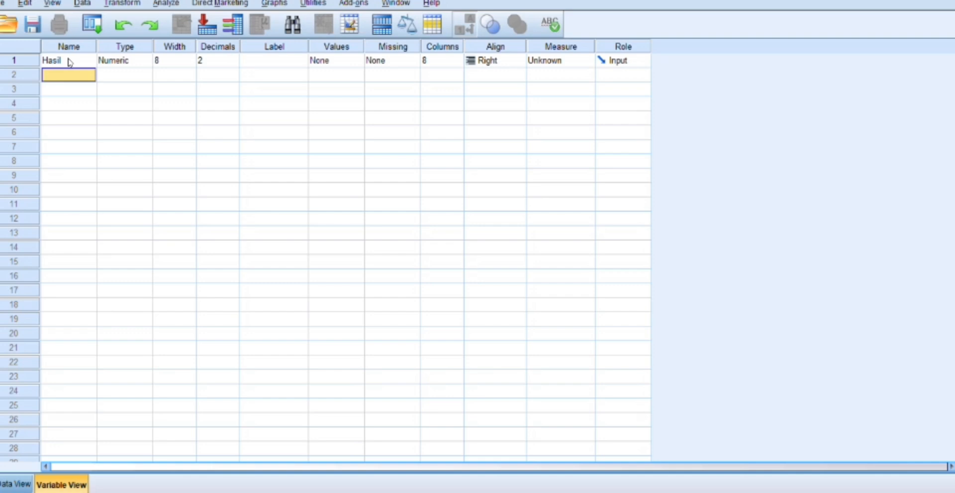
{"action": "type", "text": "alan"}
{"action": "left_click", "coordinate": [7, 483]}
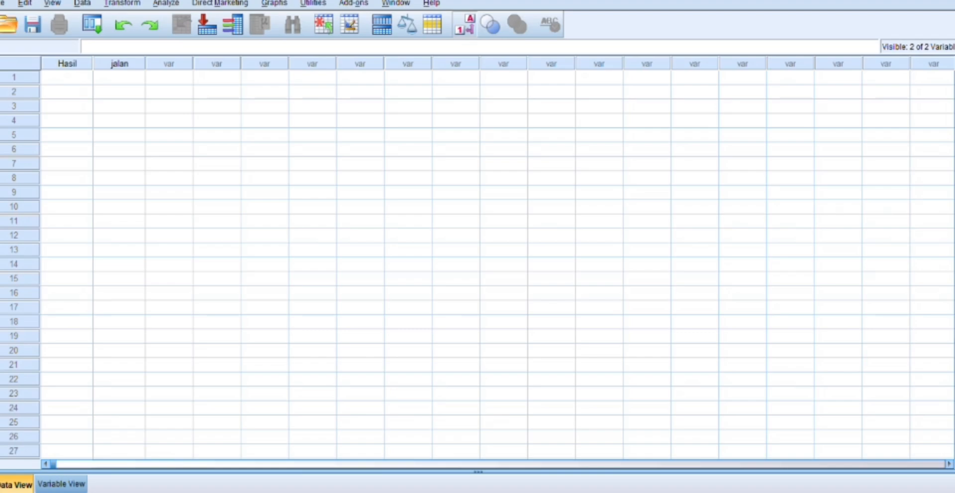
Copy the 15 j.r.m.bampel values of SOAL 2 from Excel into the SPSS Hasil column starting at row 1, then return to Excel.
{"action": "left_click", "coordinate": [639, 491]}
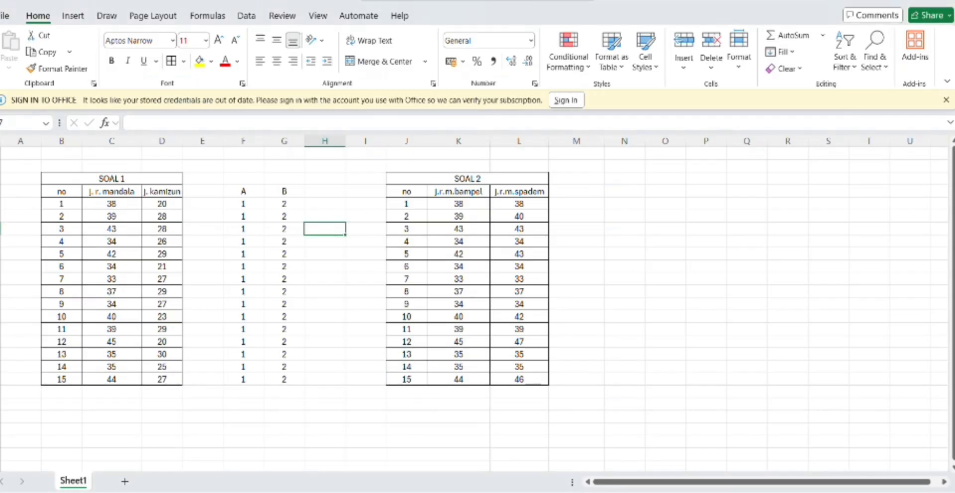
{"action": "left_click", "coordinate": [468, 205]}
{"action": "left_click_drag", "start_coordinate": [469, 205], "coordinate": [471, 375]}
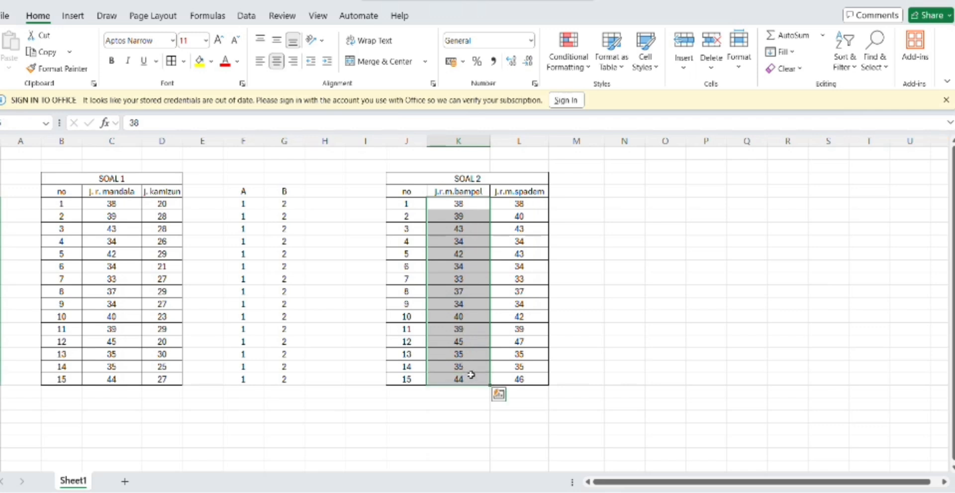
{"action": "key", "text": "ctrl+c"}
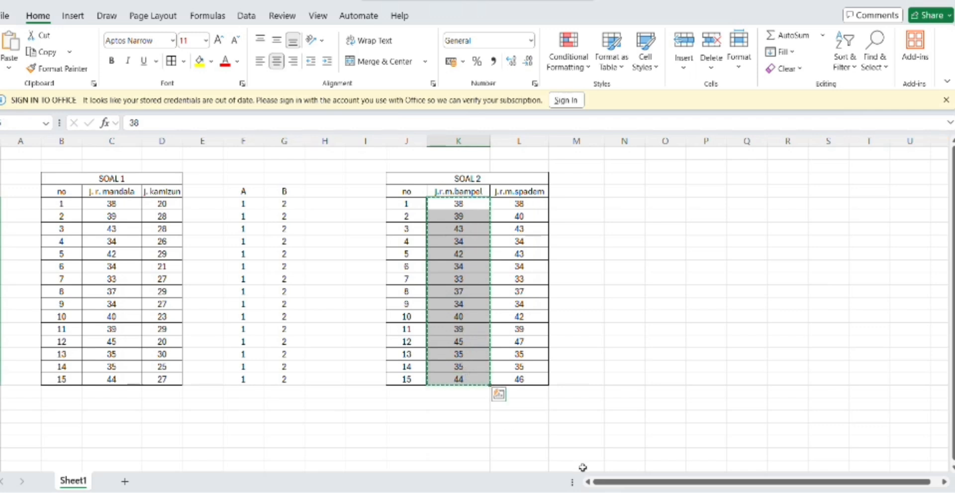
{"action": "mouse_move", "coordinate": [666, 492]}
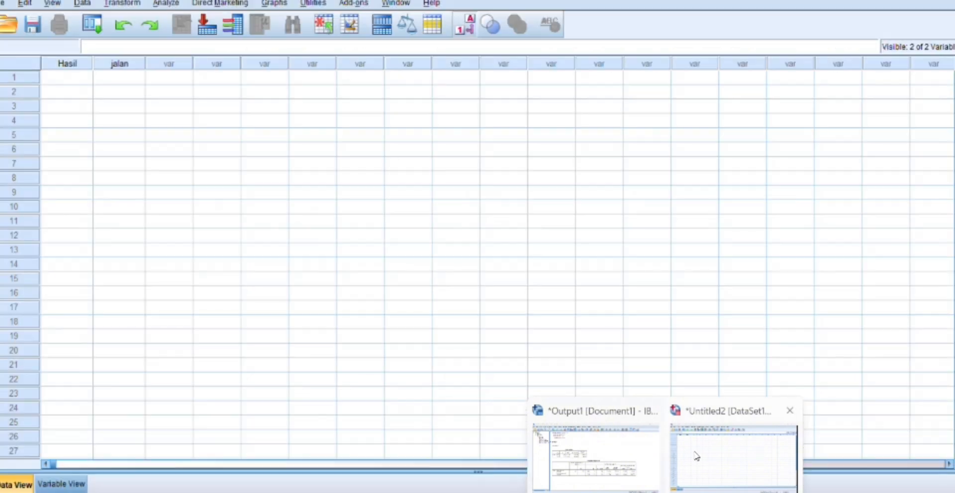
{"action": "left_click", "coordinate": [696, 457]}
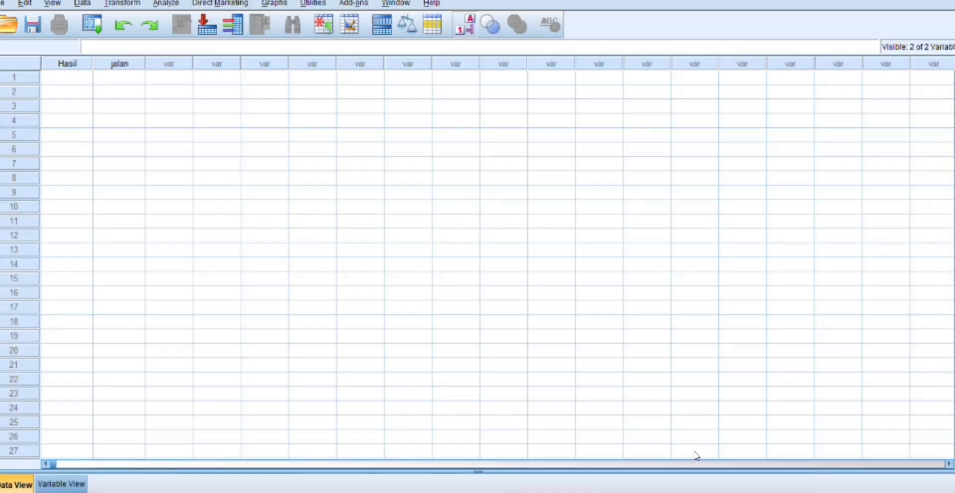
{"action": "left_click", "coordinate": [69, 80]}
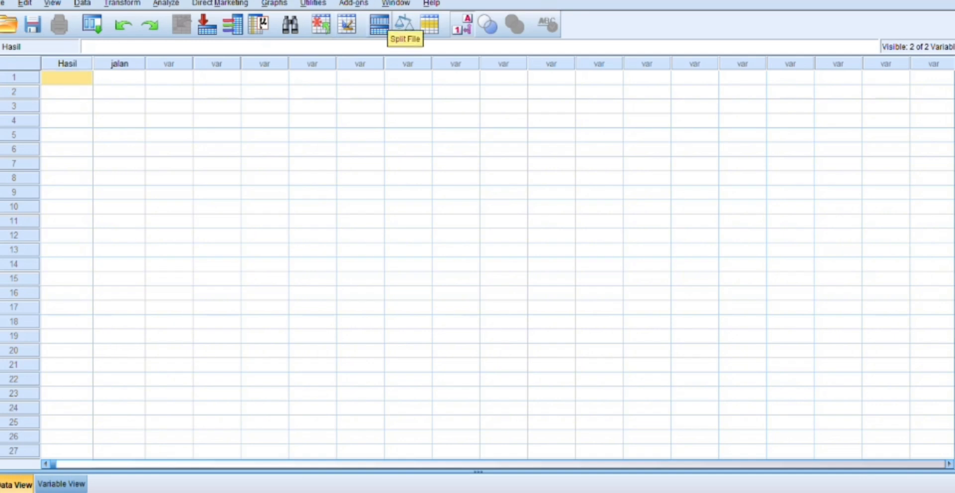
{"action": "left_click", "coordinate": [63, 78]}
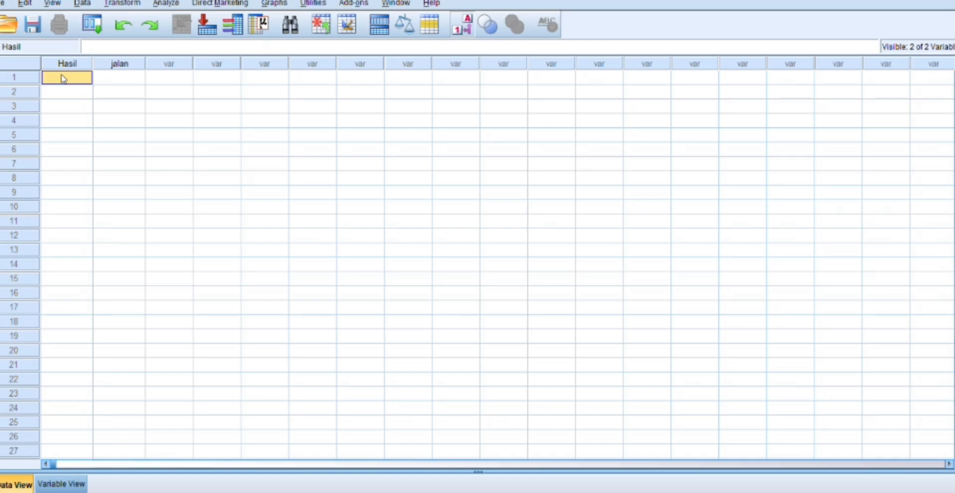
{"action": "key", "text": "ctrl+v"}
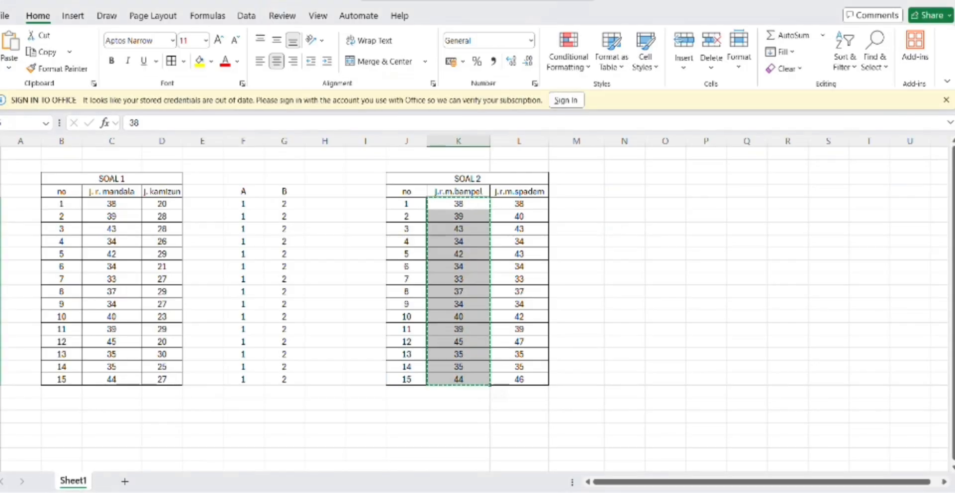
{"action": "left_click", "coordinate": [641, 460]}
{"action": "key", "text": "Escape"}
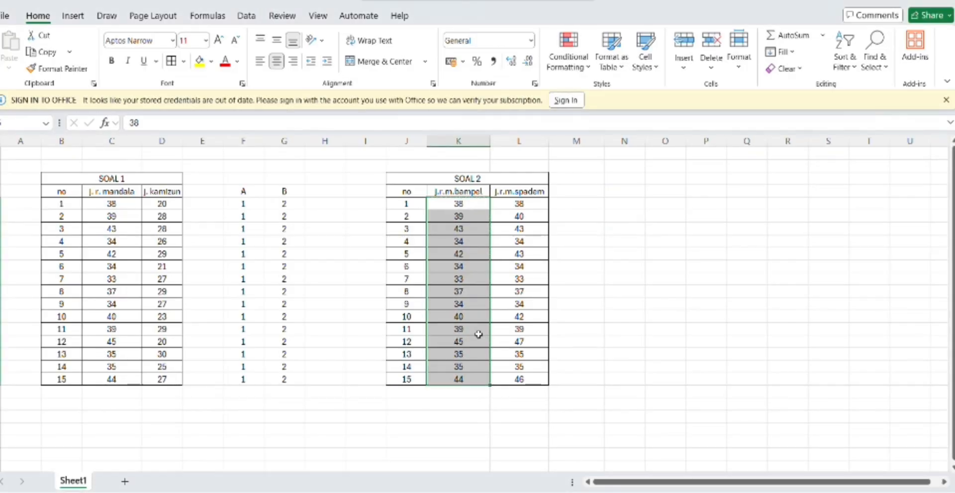
{"action": "left_click", "coordinate": [520, 204]}
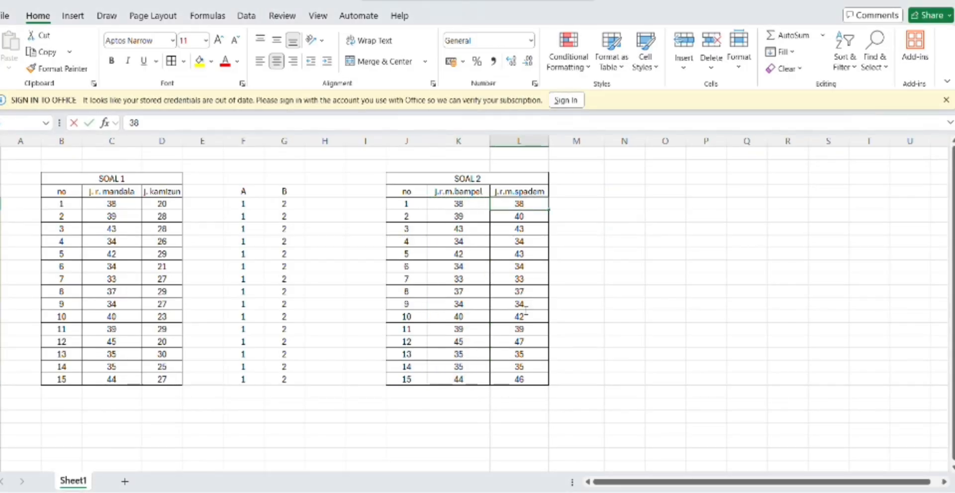
{"action": "key", "text": "Return"}
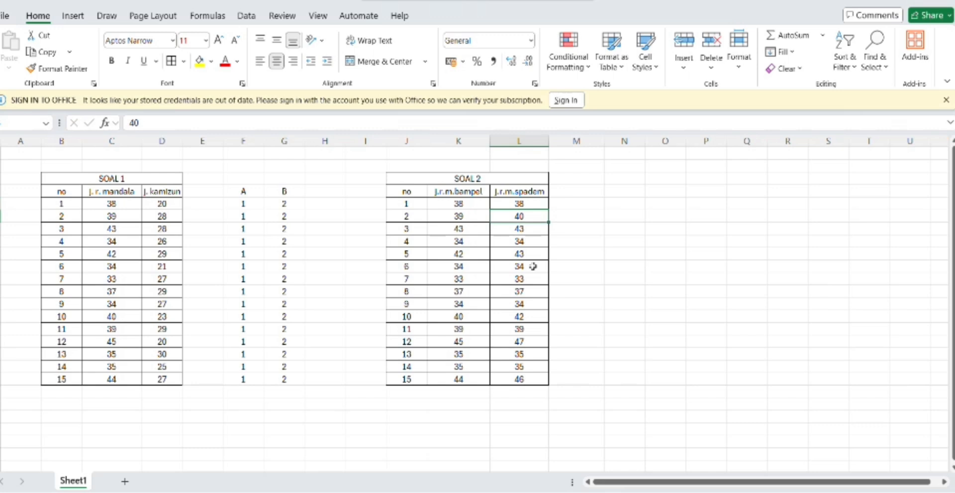
{"action": "double_click", "coordinate": [518, 204]}
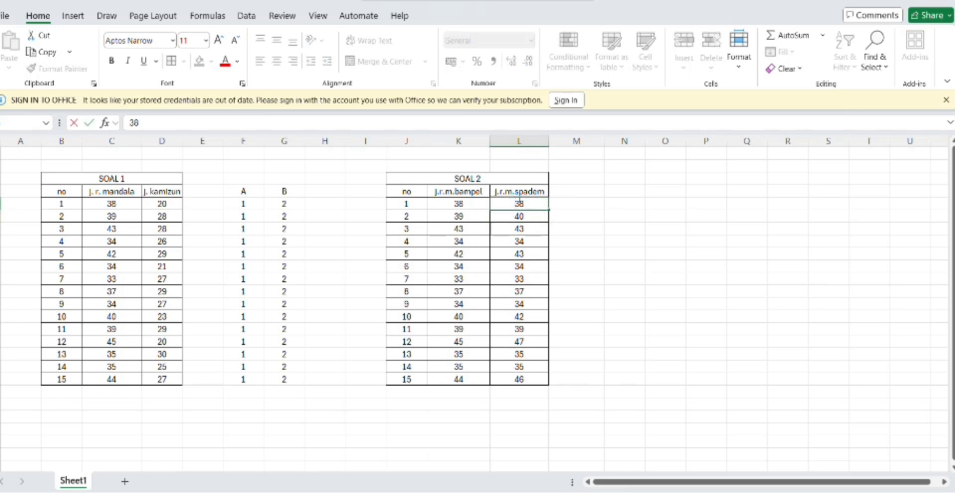
{"action": "key", "text": "Return"}
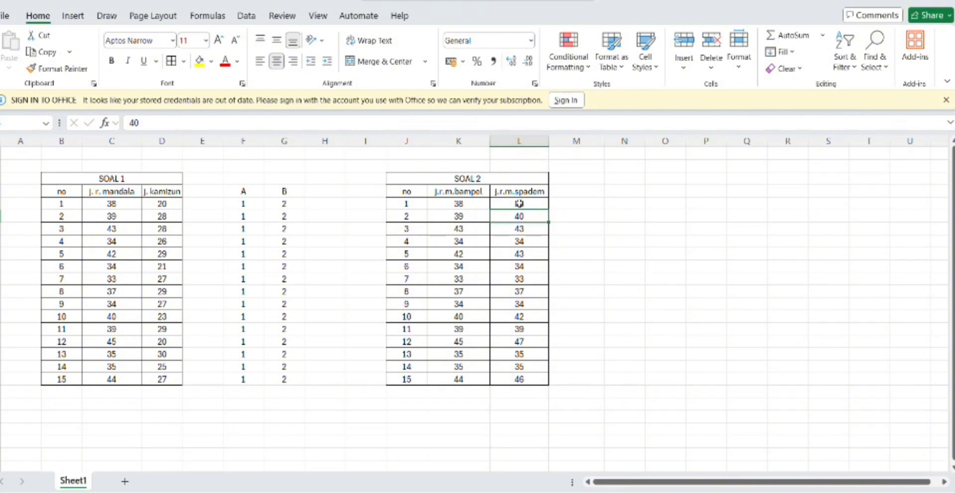
{"action": "key", "text": "Up"}
{"action": "key", "text": "Up"}
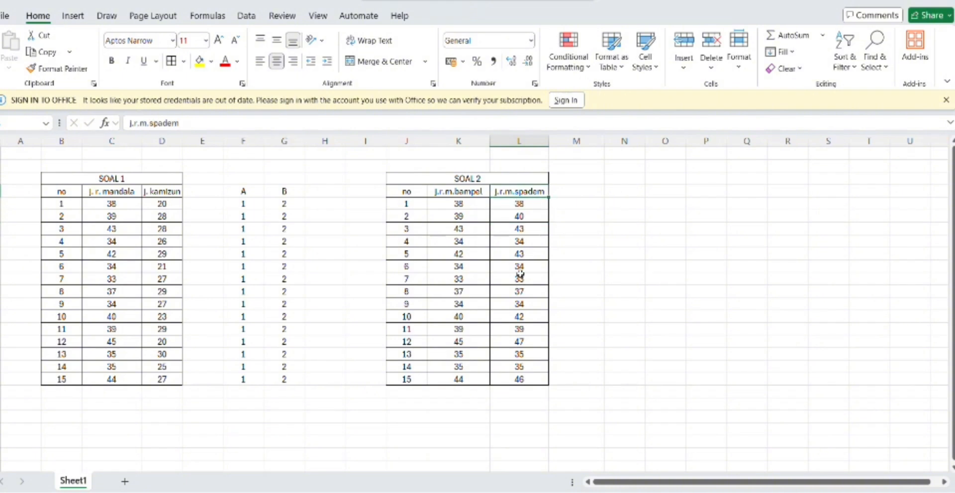
{"action": "left_click", "coordinate": [520, 203]}
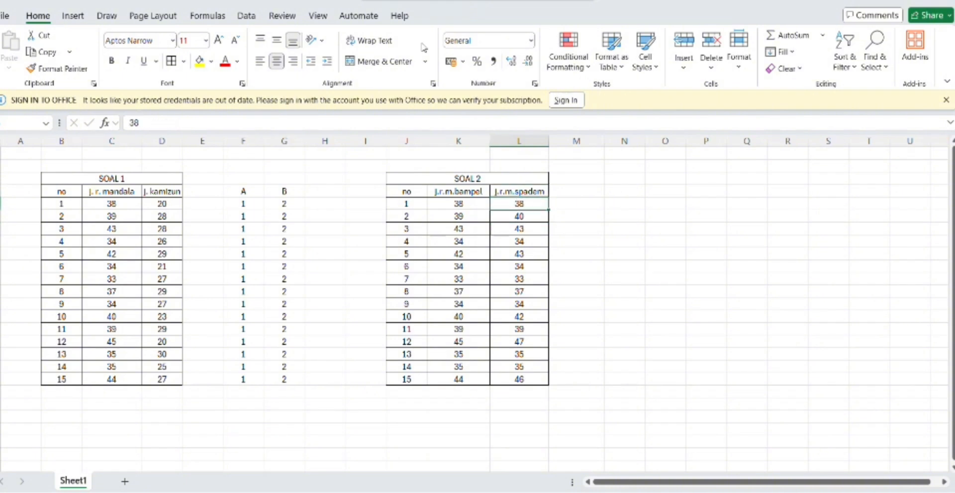
{"action": "left_click", "coordinate": [502, 201]}
{"action": "left_click", "coordinate": [501, 196]}
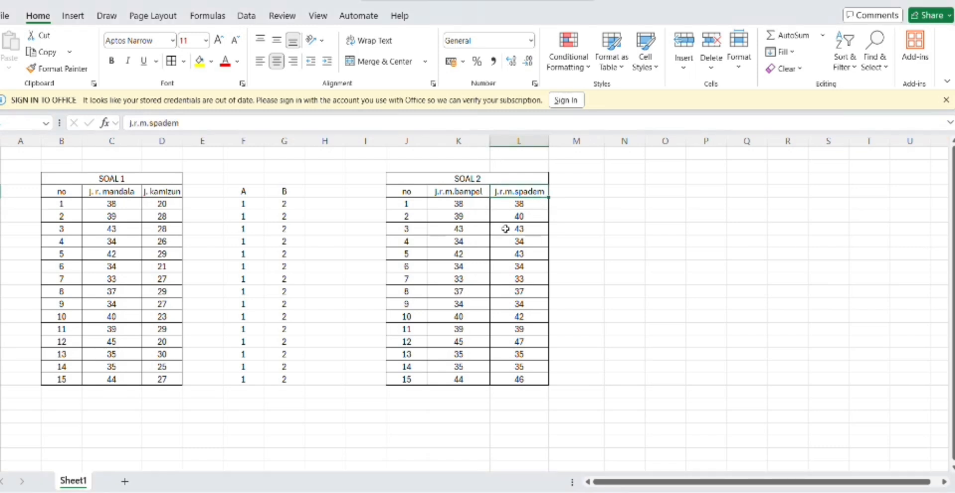
Copy the 15 j.r.m.spadem values of SOAL 2 into the SPSS Hasil column starting at row 16, then return to Excel.
{"action": "left_click", "coordinate": [518, 206]}
{"action": "left_click_drag", "start_coordinate": [518, 206], "coordinate": [508, 379]}
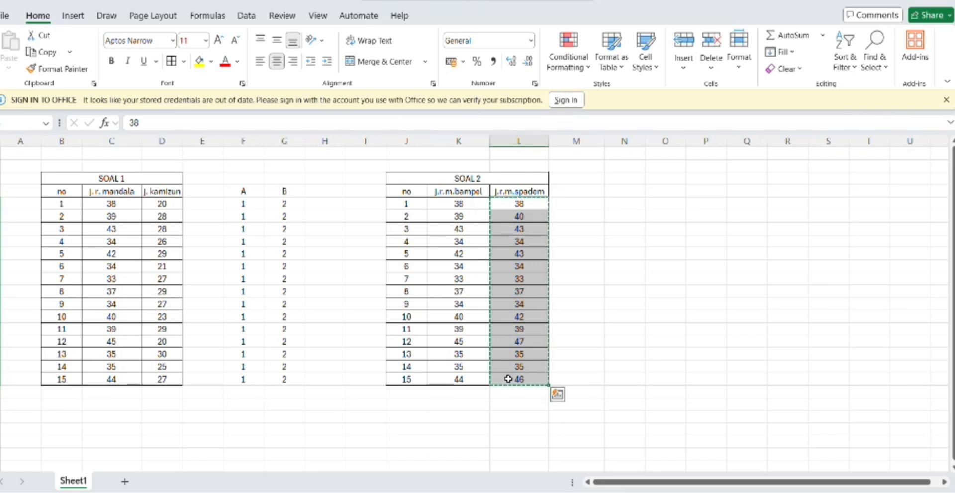
{"action": "left_click", "coordinate": [665, 492]}
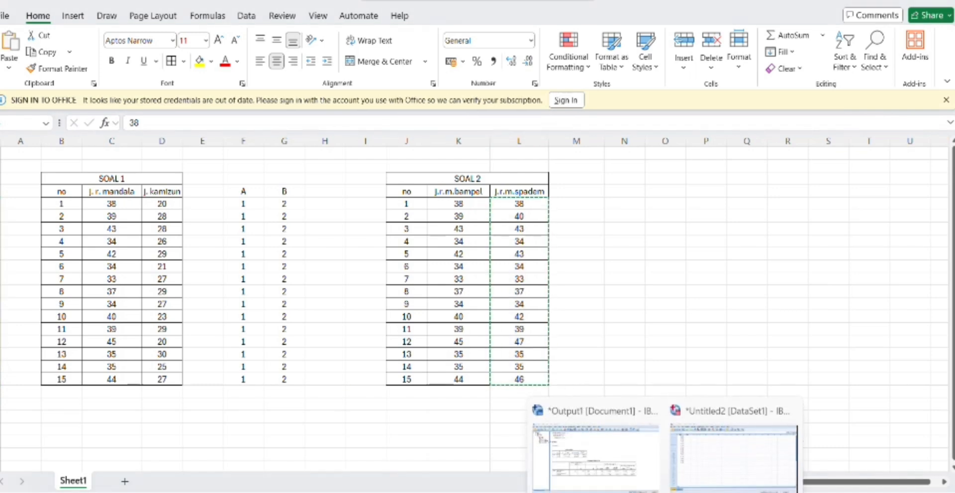
{"action": "left_click", "coordinate": [734, 452]}
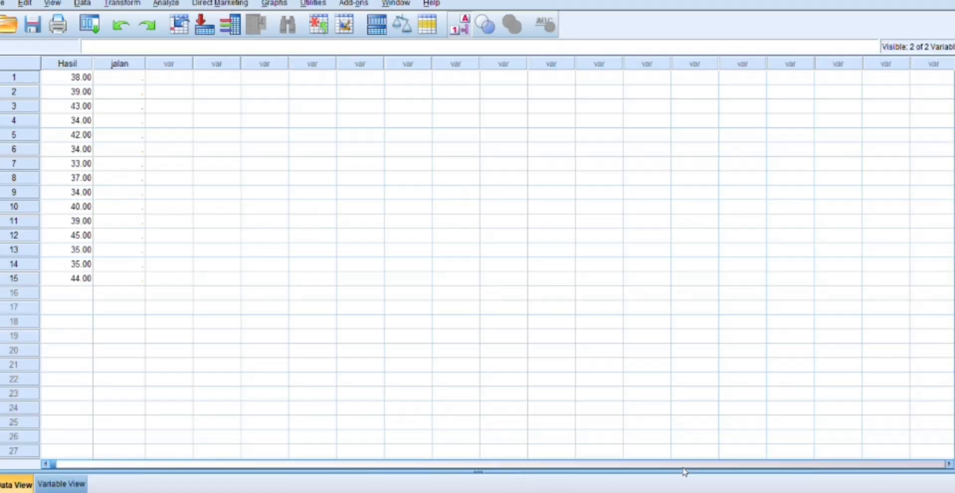
{"action": "left_click", "coordinate": [72, 294]}
{"action": "key", "text": "ctrl+v"}
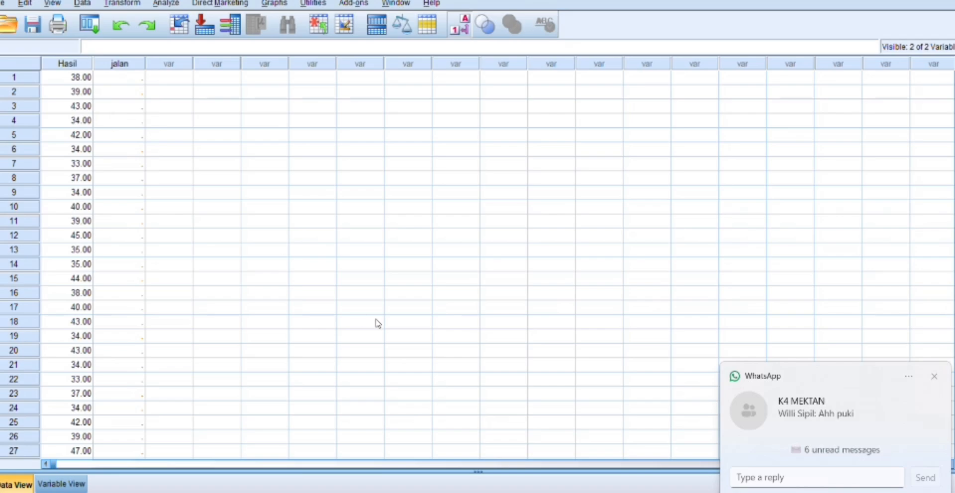
{"action": "left_click", "coordinate": [637, 491]}
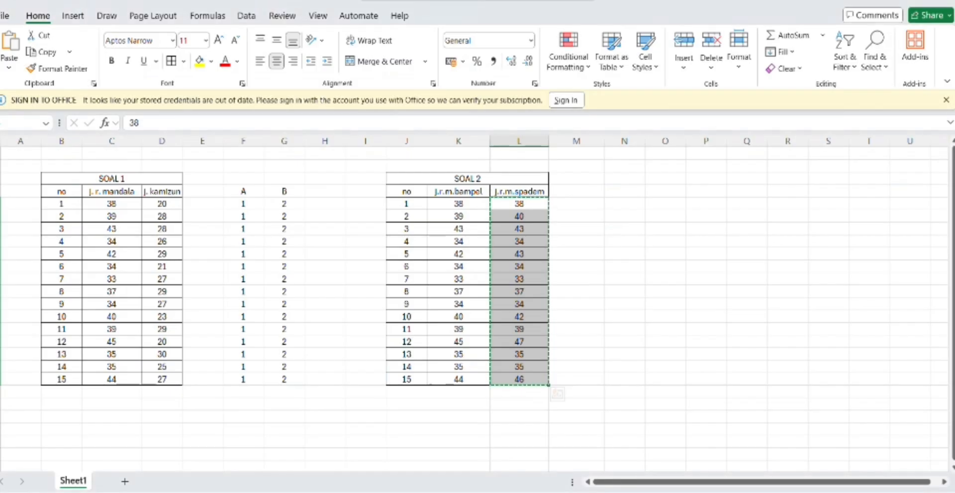
{"action": "key", "text": "Escape"}
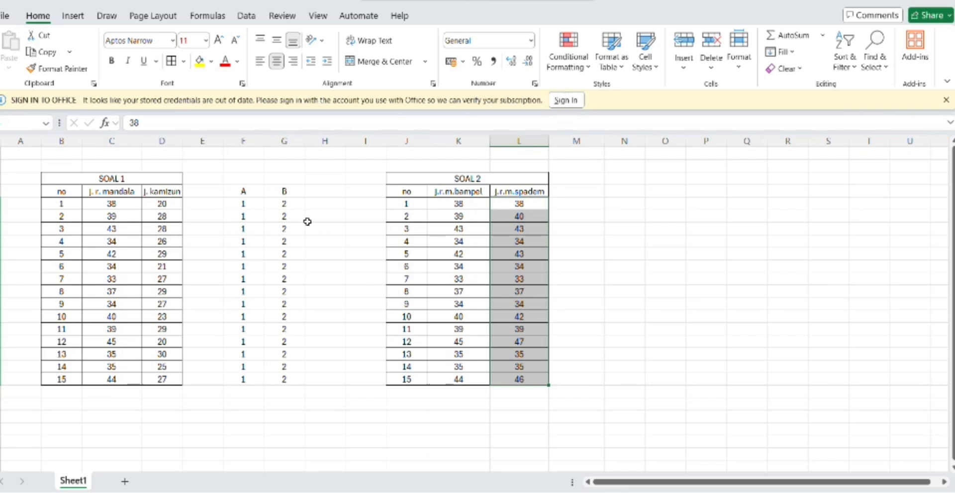
Copy the 15 group codes of 1 from Excel column A into the SPSS jalan column starting at row 1, then return to Excel.
{"action": "left_click", "coordinate": [248, 206]}
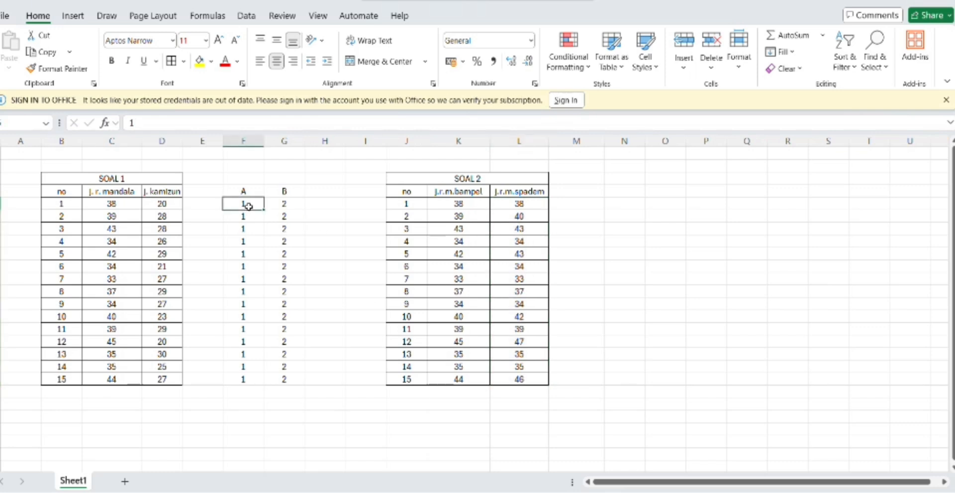
{"action": "left_click_drag", "start_coordinate": [248, 206], "coordinate": [243, 376]}
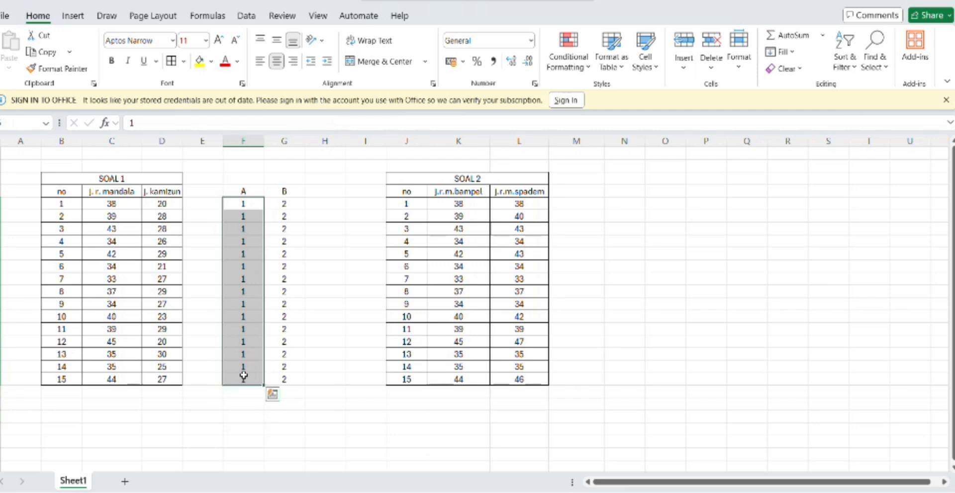
{"action": "key", "text": "ctrl+c"}
{"action": "mouse_move", "coordinate": [666, 492]}
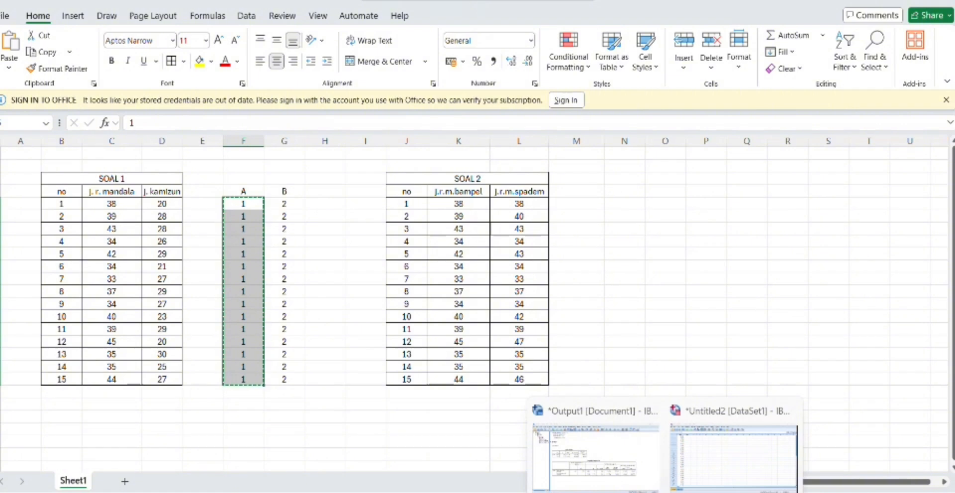
{"action": "left_click", "coordinate": [714, 452]}
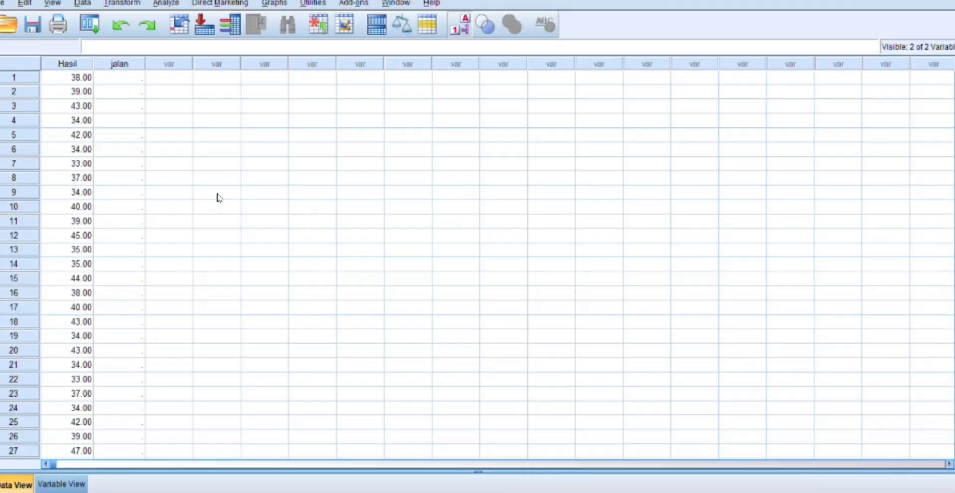
{"action": "left_click", "coordinate": [117, 77]}
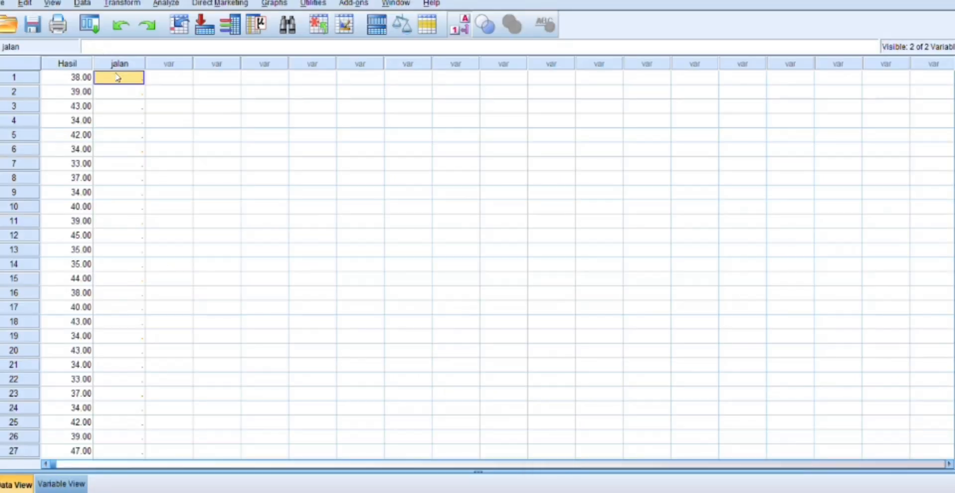
{"action": "key", "text": "ctrl+v"}
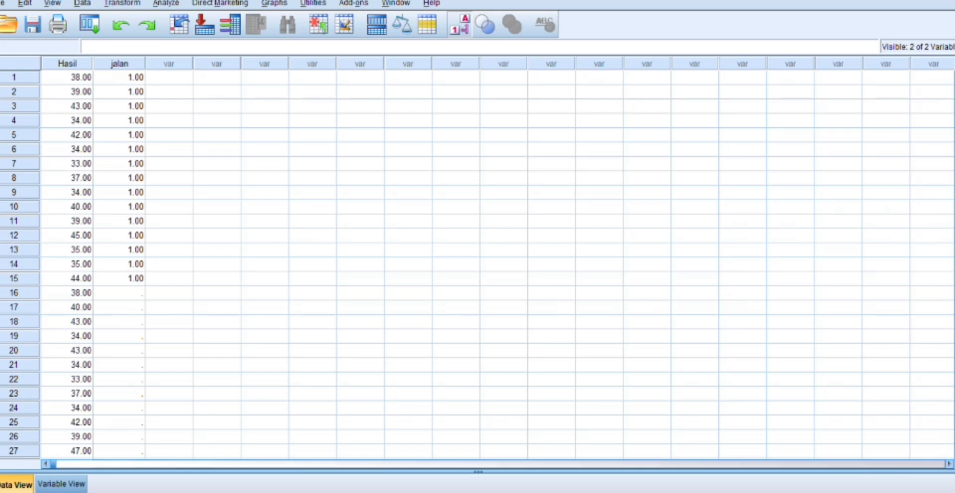
{"action": "left_click", "coordinate": [637, 492]}
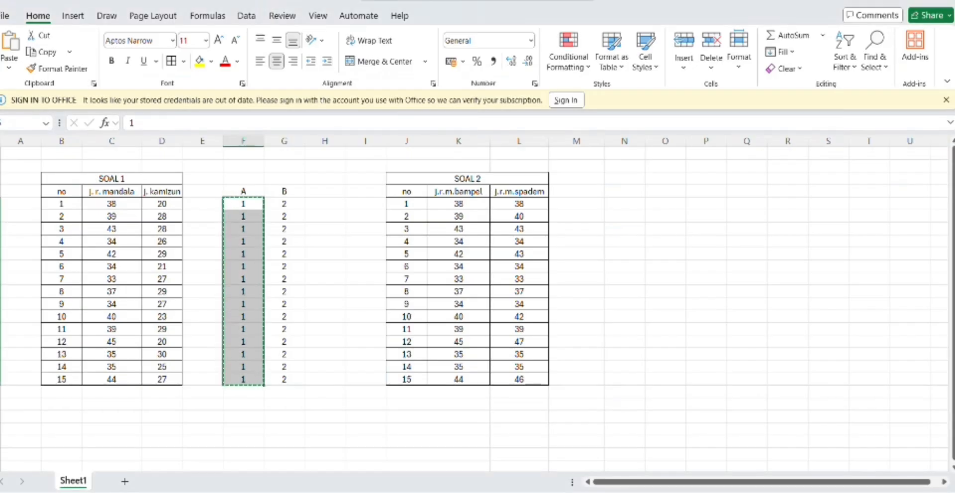
{"action": "key", "text": "Escape"}
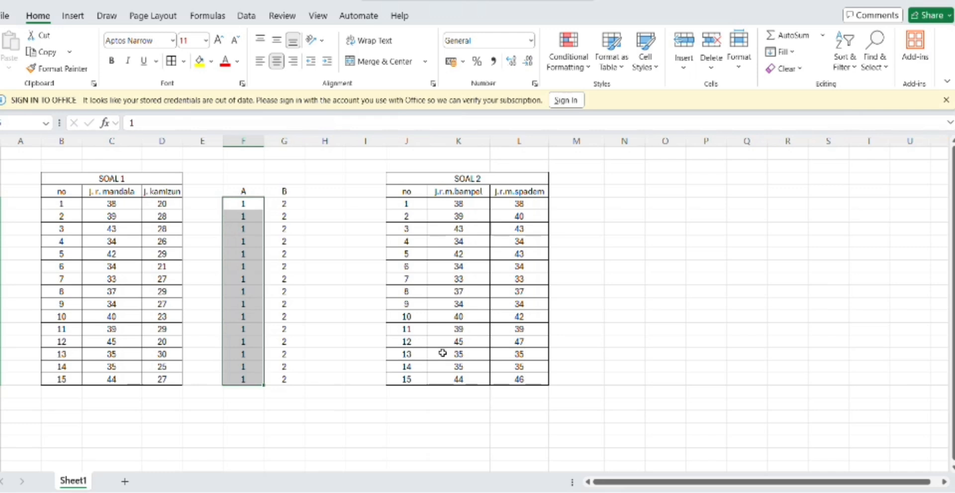
Copy the 15 group codes of 2 from Excel column B into the SPSS jalan column starting at row 16.
{"action": "left_click", "coordinate": [290, 201]}
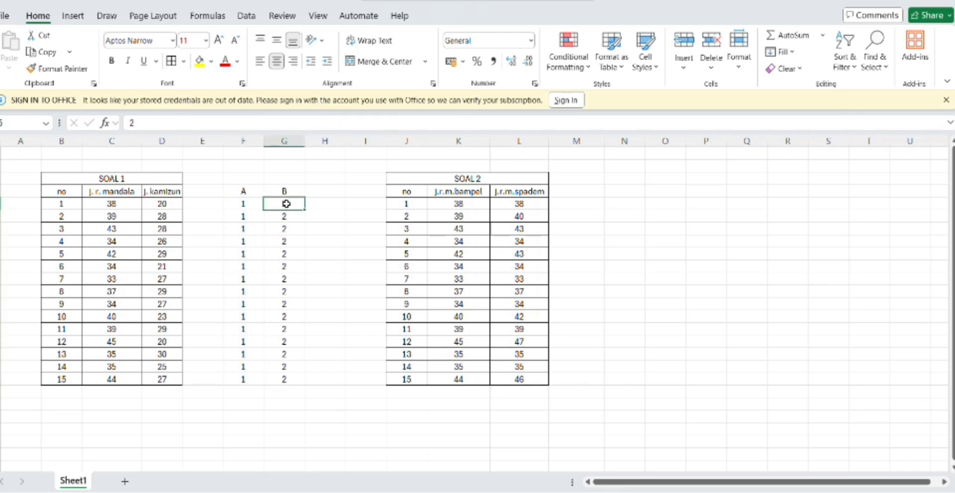
{"action": "left_click_drag", "start_coordinate": [286, 204], "coordinate": [283, 378]}
{"action": "key", "text": "ctrl+c"}
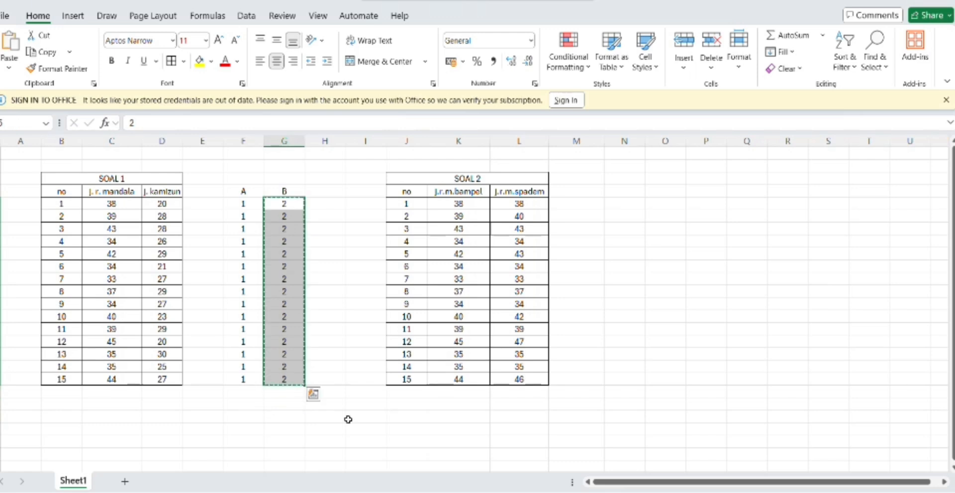
{"action": "mouse_move", "coordinate": [665, 492]}
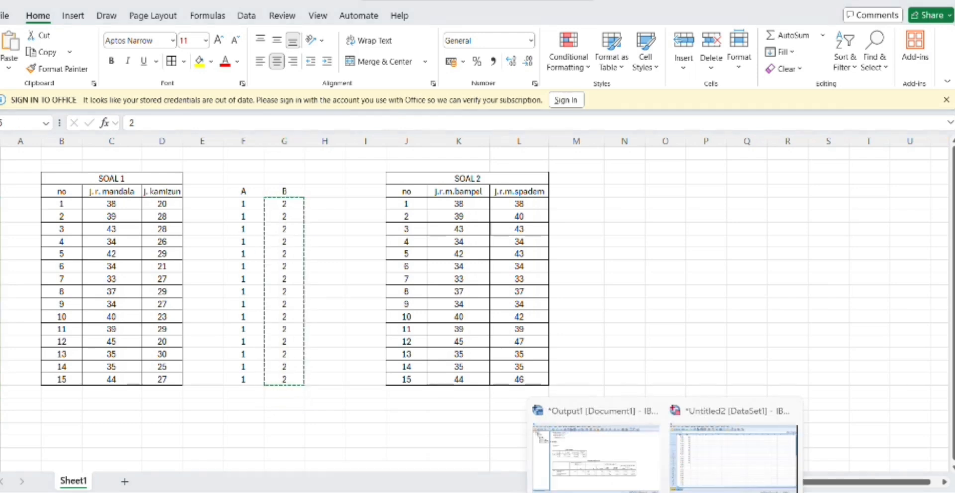
{"action": "left_click", "coordinate": [733, 453]}
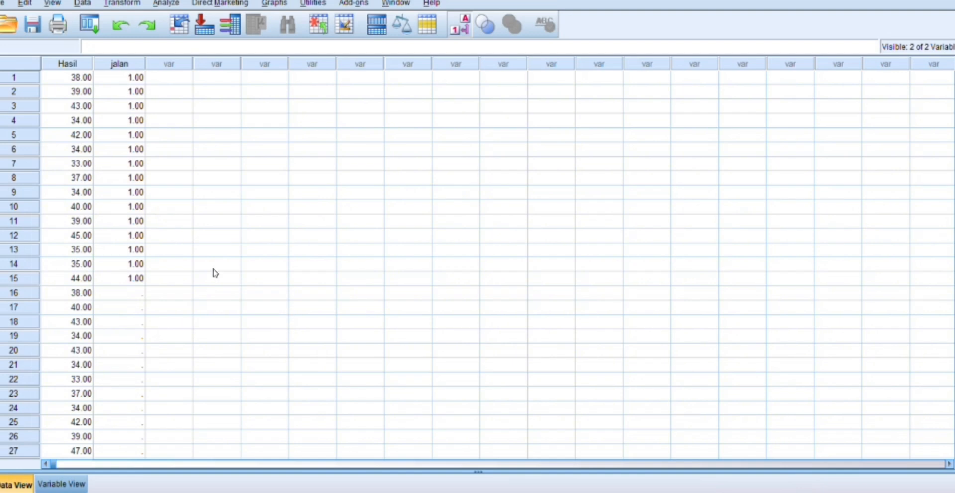
{"action": "left_click", "coordinate": [133, 294]}
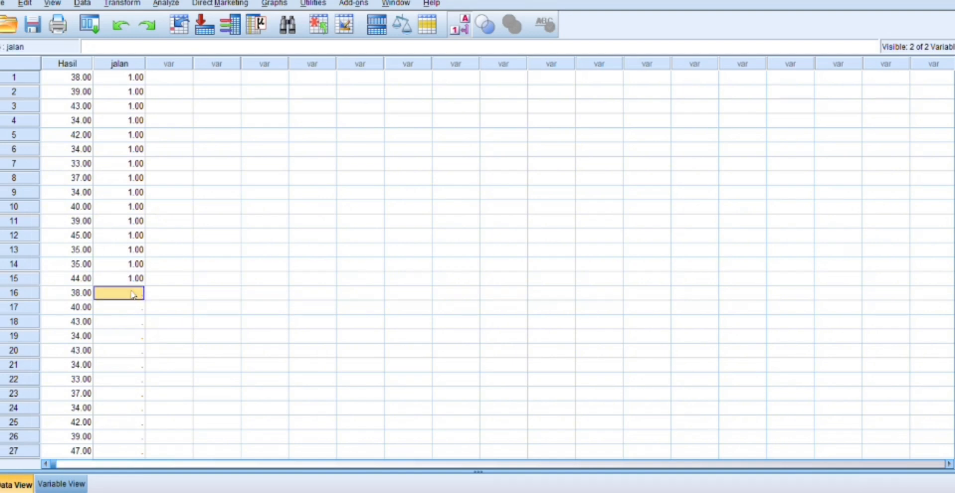
{"action": "key", "text": "ctrl+v"}
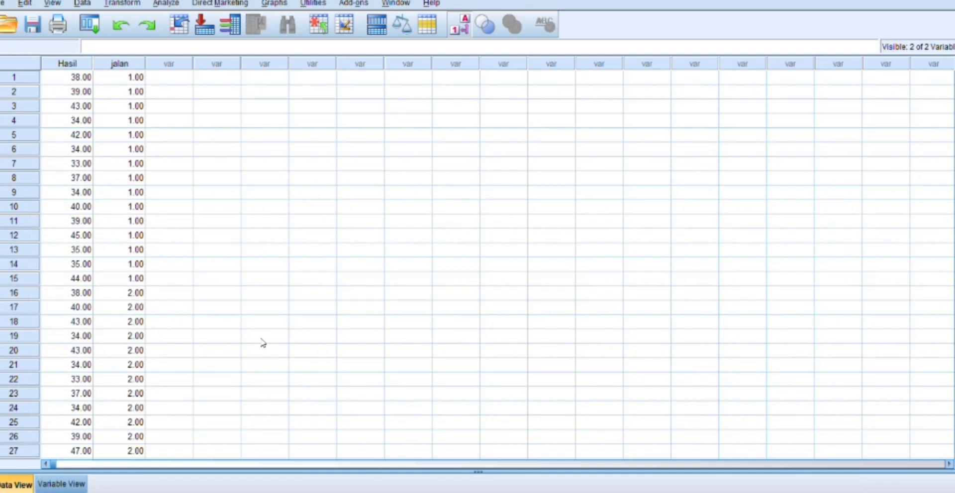
{"action": "scroll", "coordinate": [262, 342], "scroll_direction": "down", "scroll_amount": 3}
{"action": "scroll", "coordinate": [262, 342], "scroll_direction": "up", "scroll_amount": 3}
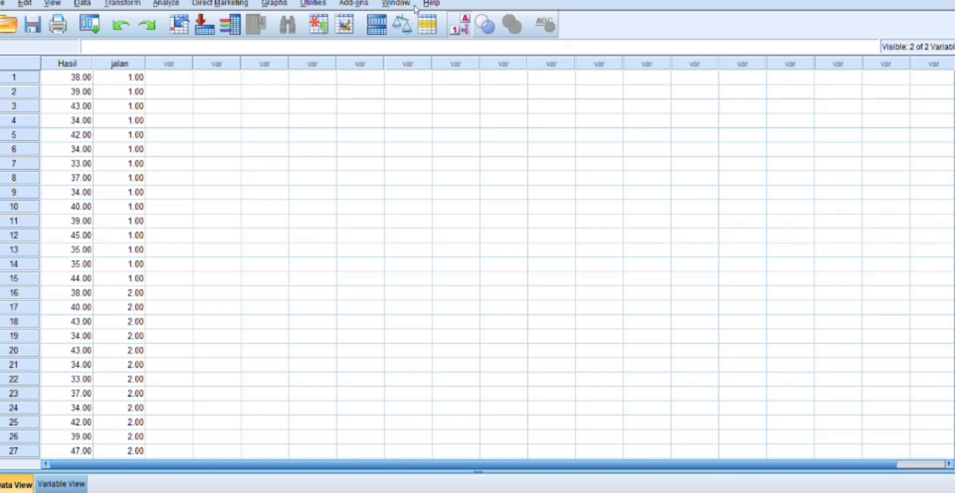
Set up an Independent-Samples T Test with Hasil as the test variable and jalan as the grouping variable.
{"action": "left_click", "coordinate": [173, 3]}
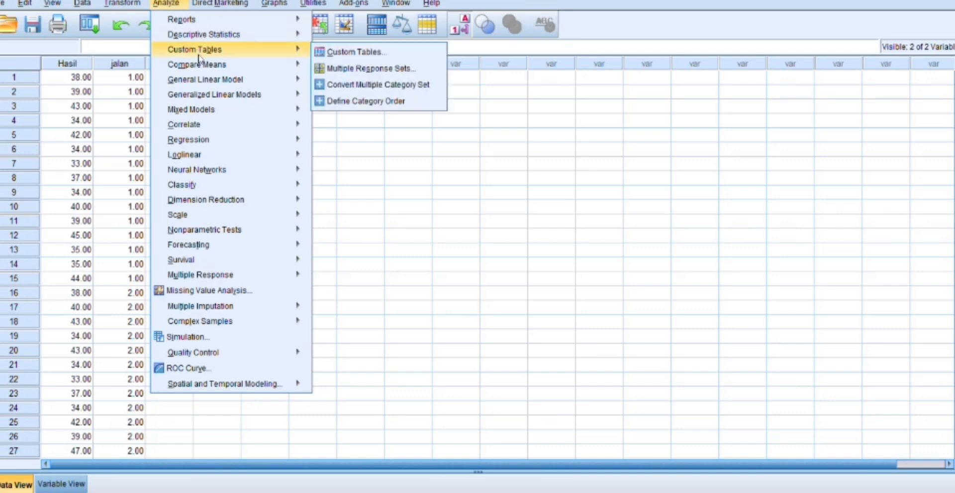
{"action": "mouse_move", "coordinate": [205, 40]}
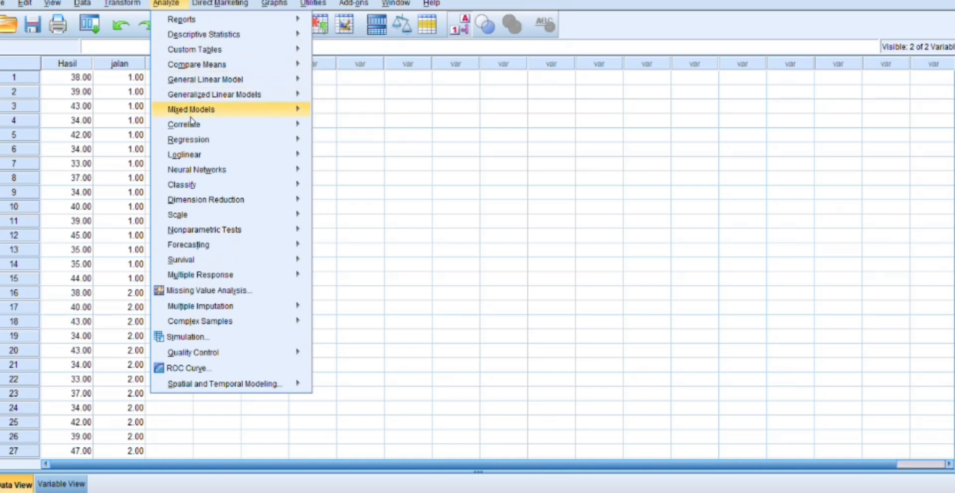
{"action": "mouse_move", "coordinate": [197, 76]}
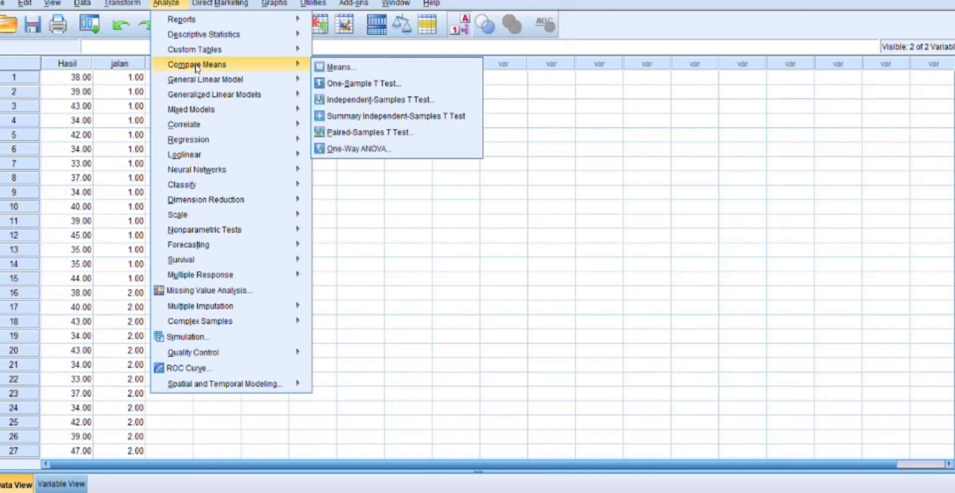
{"action": "left_click", "coordinate": [329, 99]}
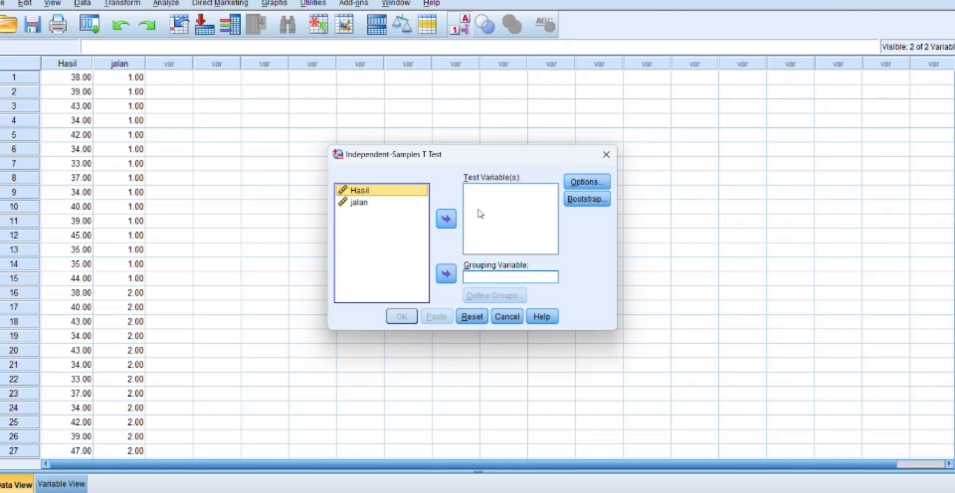
{"action": "left_click", "coordinate": [446, 219]}
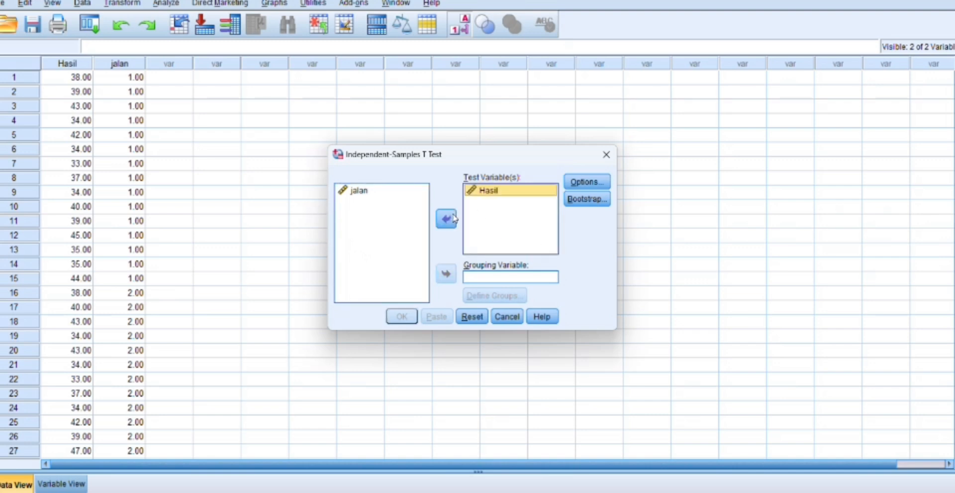
{"action": "left_click", "coordinate": [355, 188]}
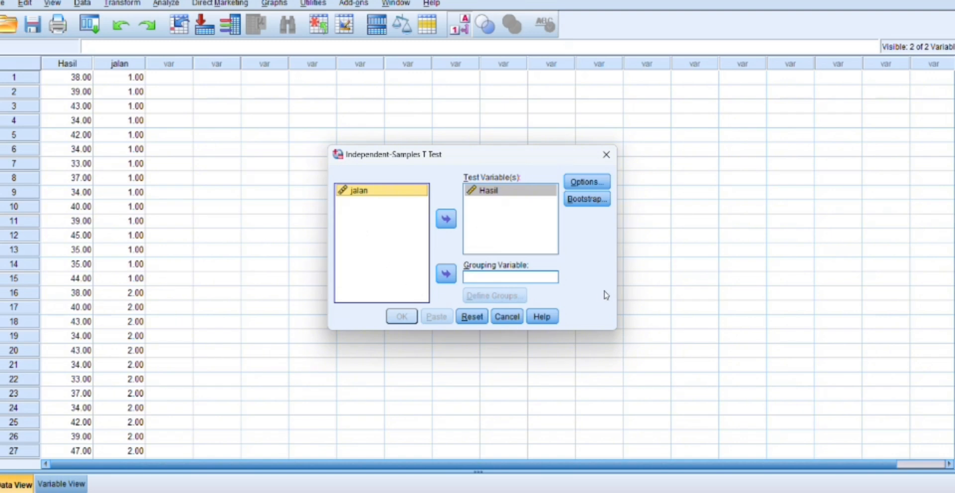
{"action": "left_click", "coordinate": [442, 276]}
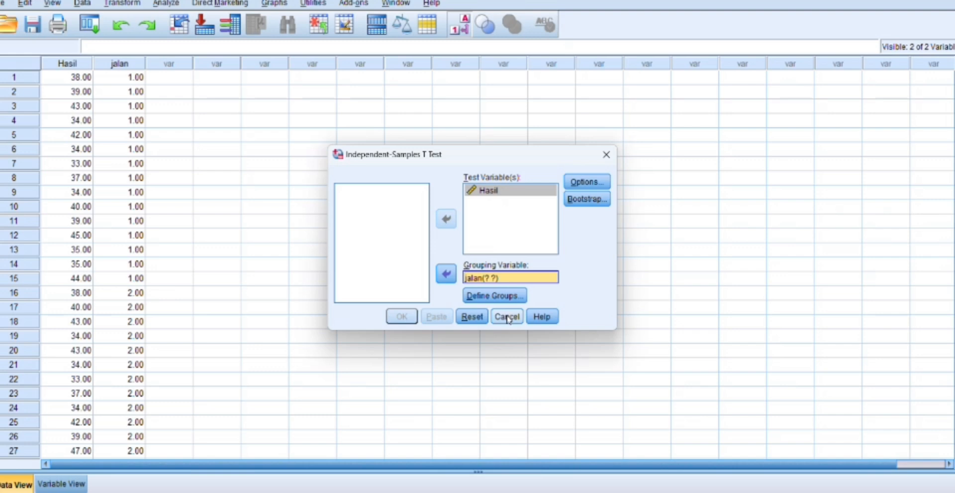
Define the jalan groups as values 1 and 2 and run the independent-samples t test.
{"action": "left_click", "coordinate": [514, 297]}
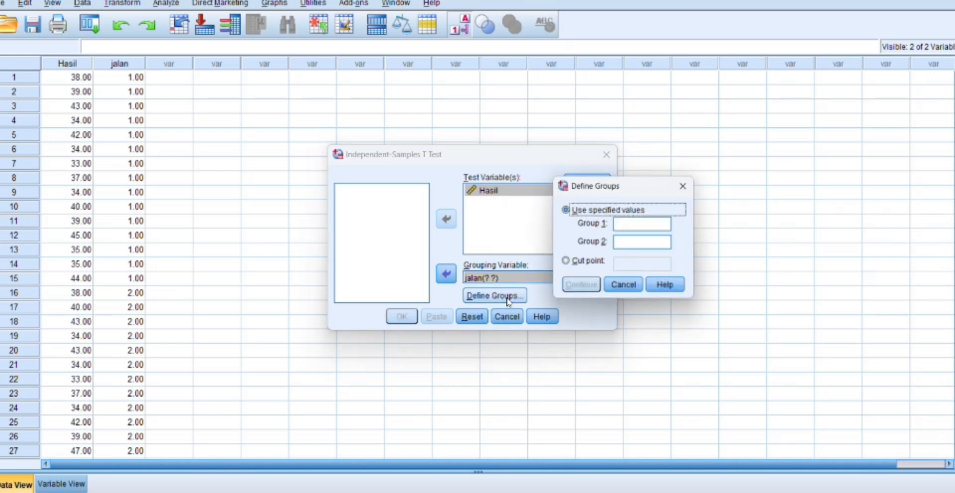
{"action": "left_click", "coordinate": [627, 225]}
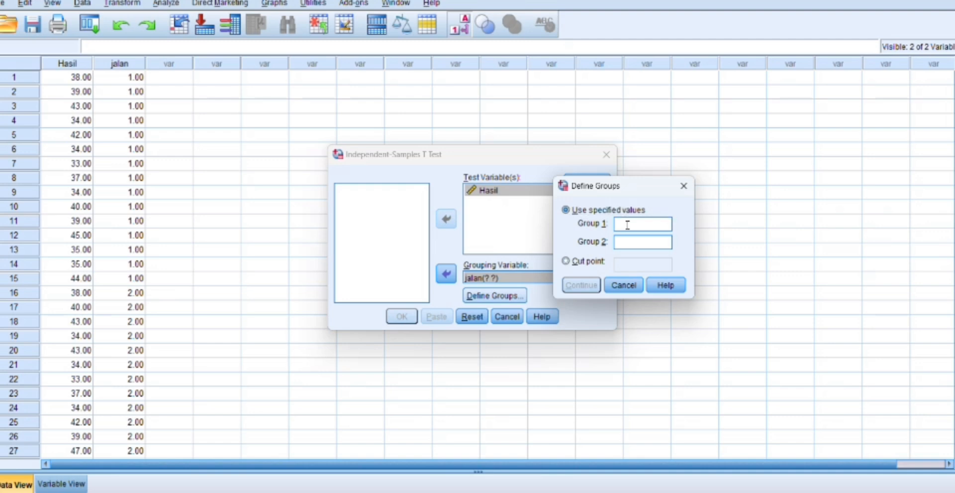
{"action": "type", "text": "1"}
{"action": "left_click", "coordinate": [621, 243]}
{"action": "type", "text": "2"}
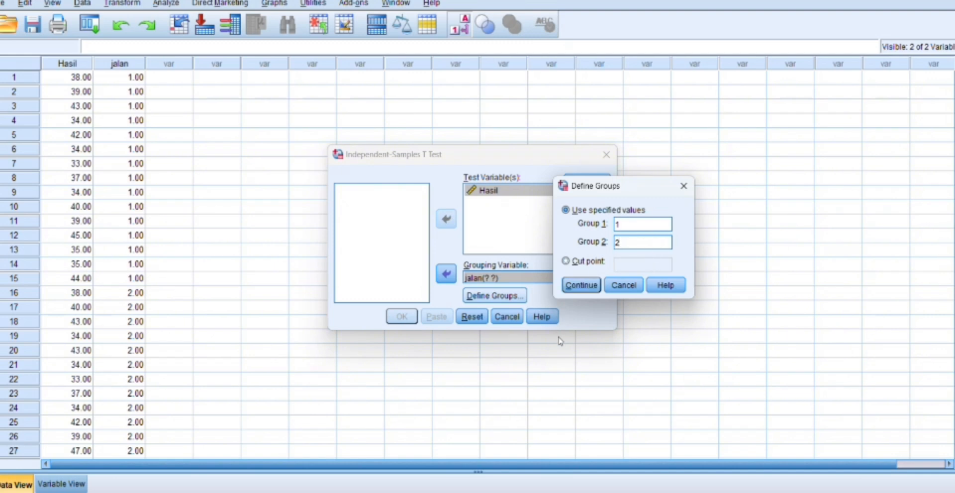
{"action": "left_click", "coordinate": [580, 285]}
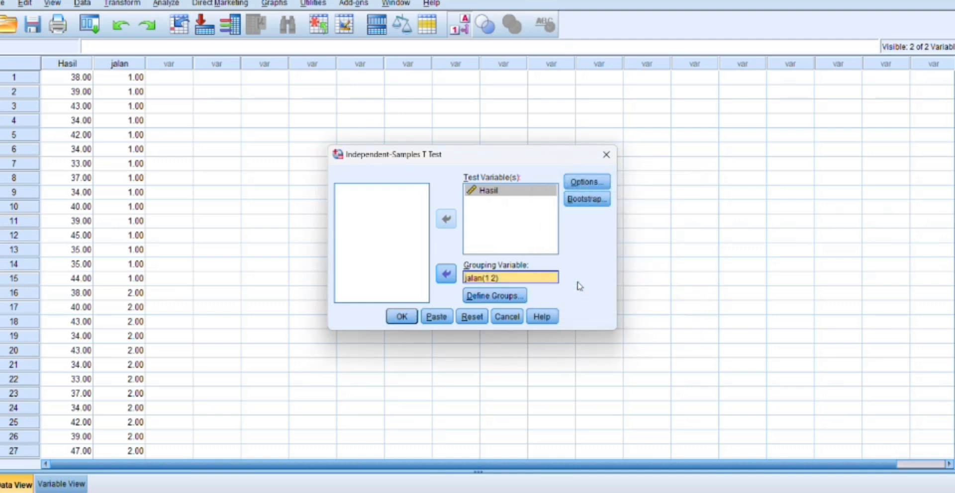
{"action": "left_click", "coordinate": [402, 317]}
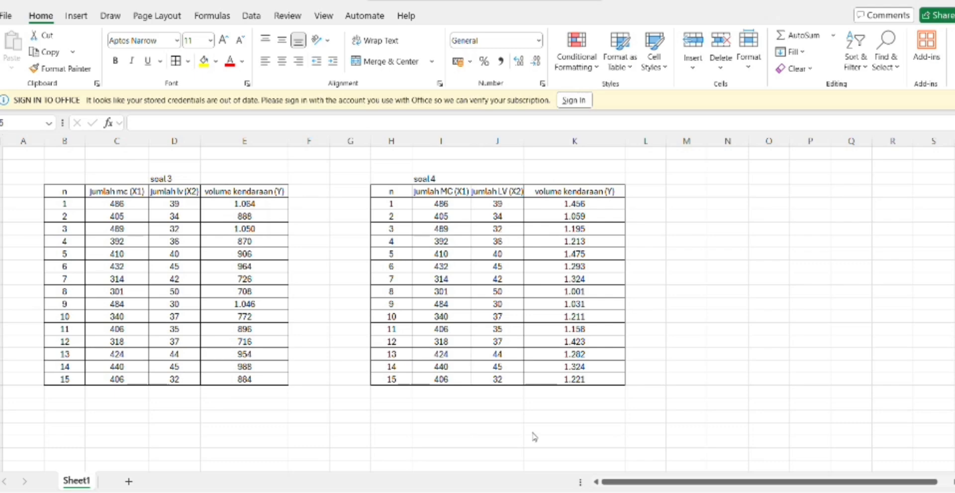
{"action": "left_click", "coordinate": [675, 492]}
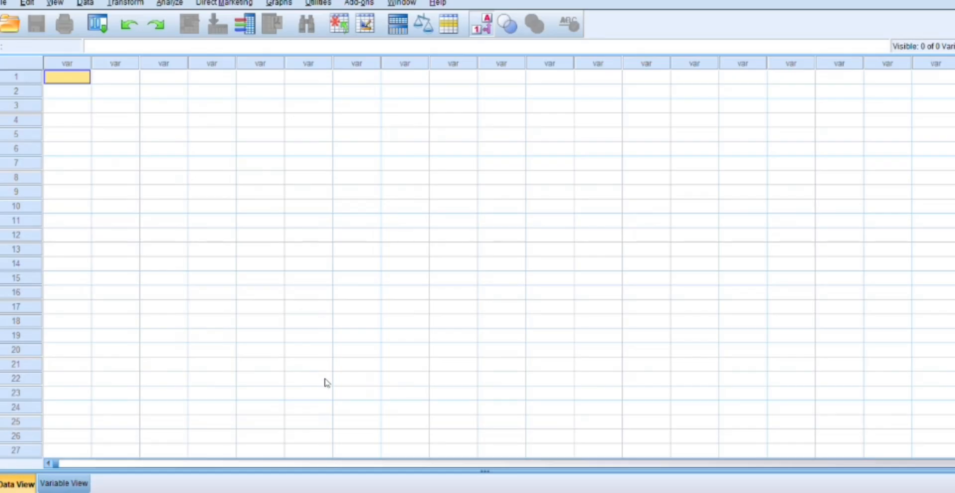
{"action": "left_click", "coordinate": [78, 484]}
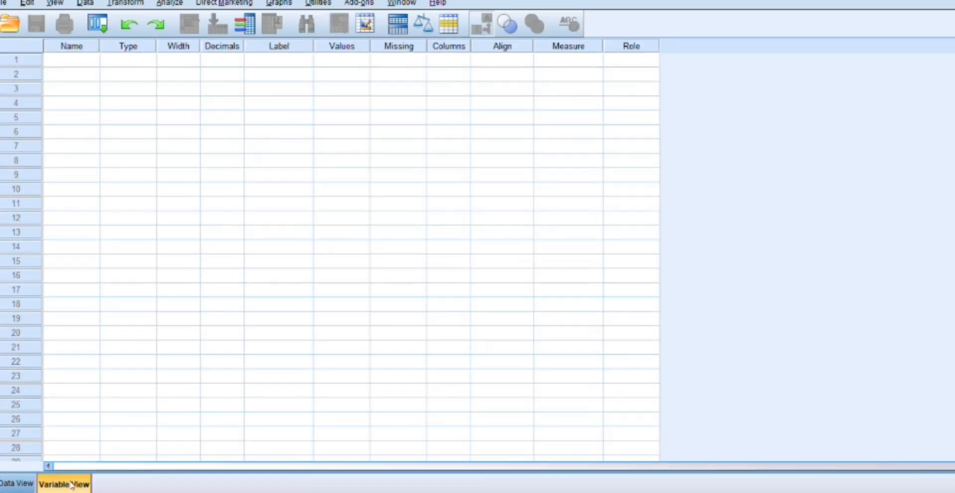
{"action": "left_click", "coordinate": [28, 485]}
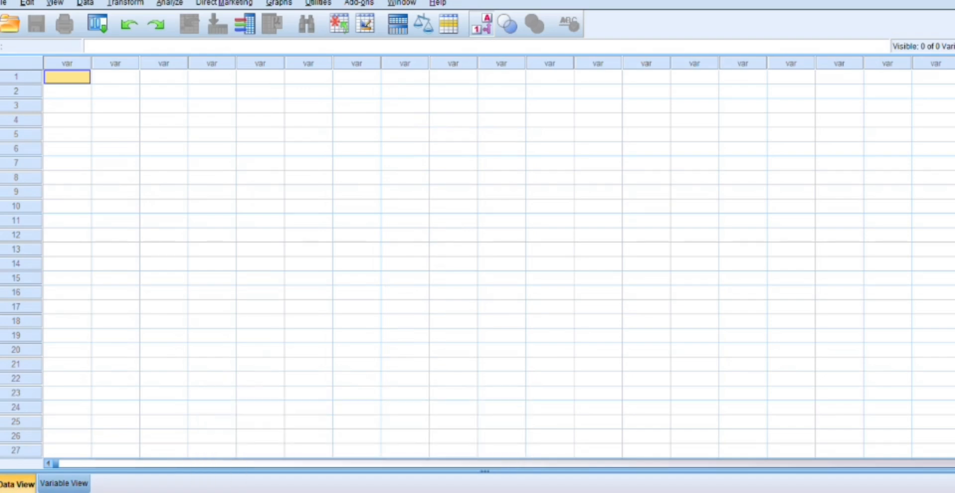
{"action": "left_click", "coordinate": [646, 452]}
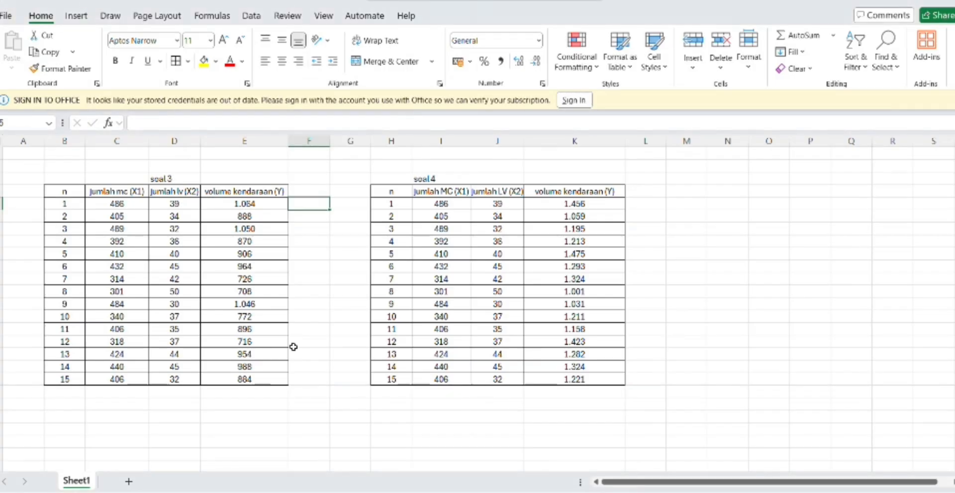
Copy the 15 rows of soal 3's X1, X2 and Y values from Excel into the empty SPSS dataset starting at row 1.
{"action": "left_click_drag", "start_coordinate": [107, 204], "coordinate": [270, 377]}
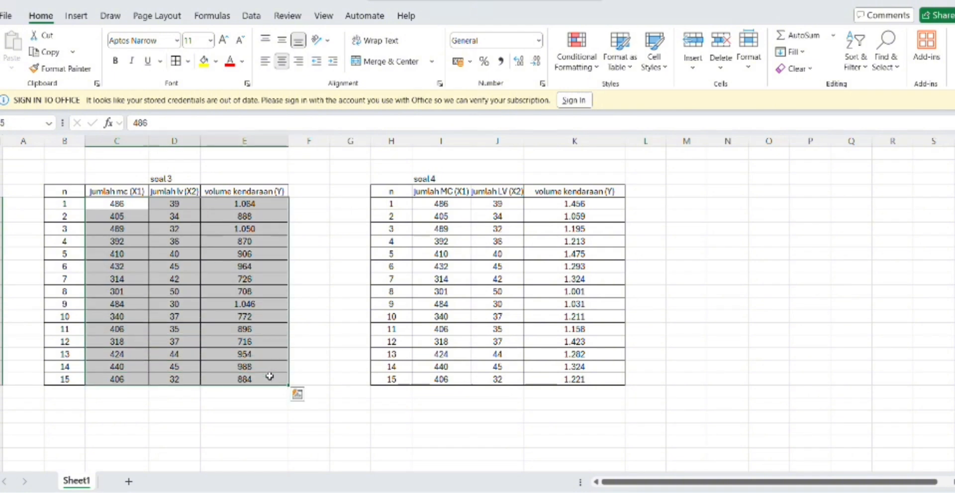
{"action": "key", "text": "ctrl+c"}
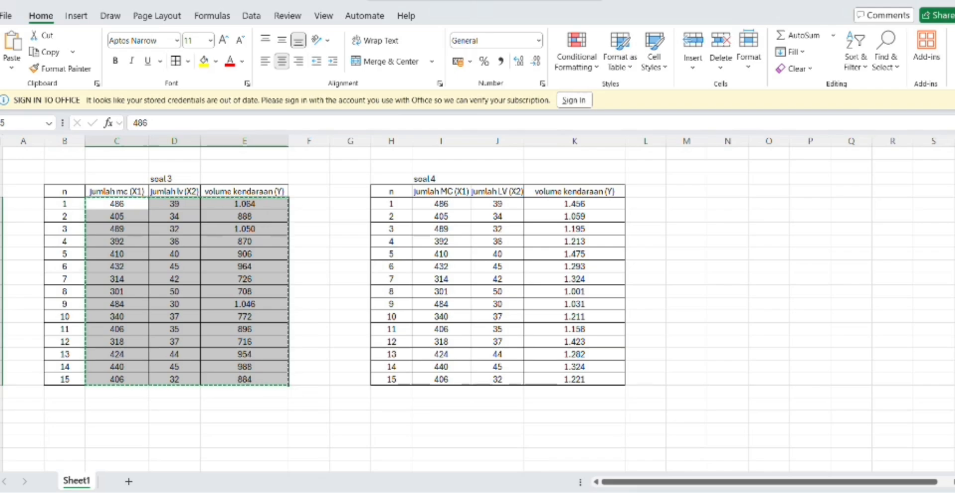
{"action": "left_click", "coordinate": [674, 491]}
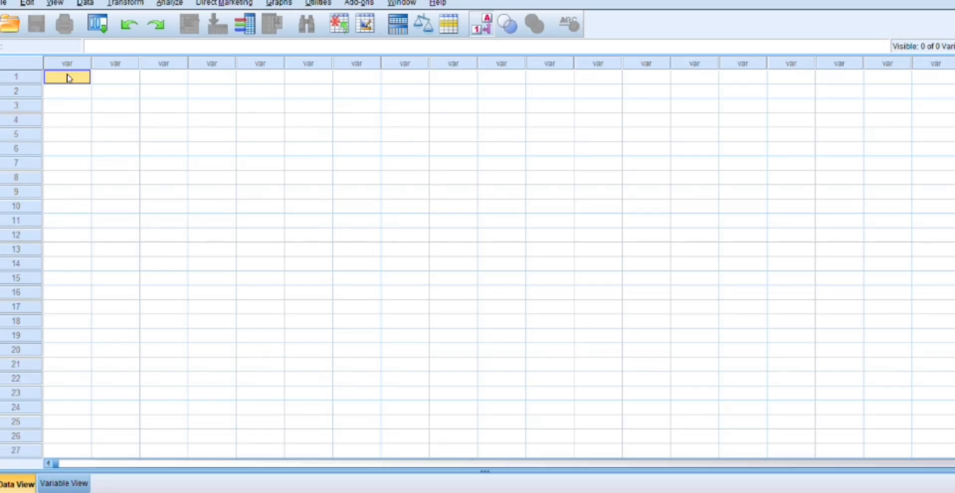
{"action": "key", "text": "ctrl+v"}
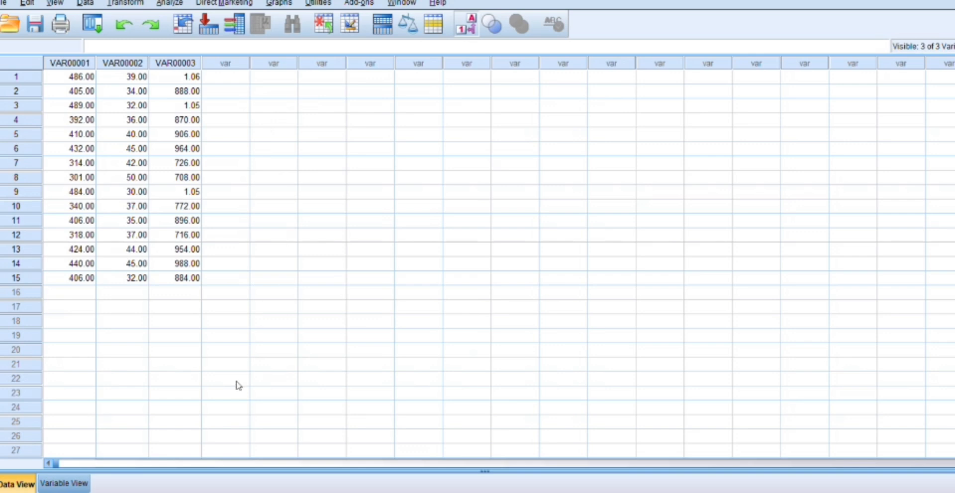
Rename the three variables VAR00001, VAR00002 and VAR00003 as X1, X2 and Y.
{"action": "left_click", "coordinate": [78, 481]}
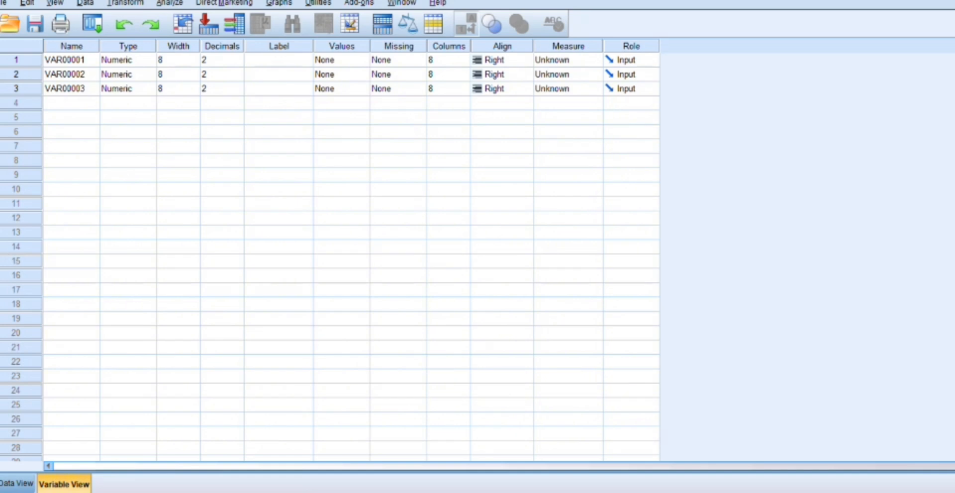
{"action": "left_click", "coordinate": [72, 60]}
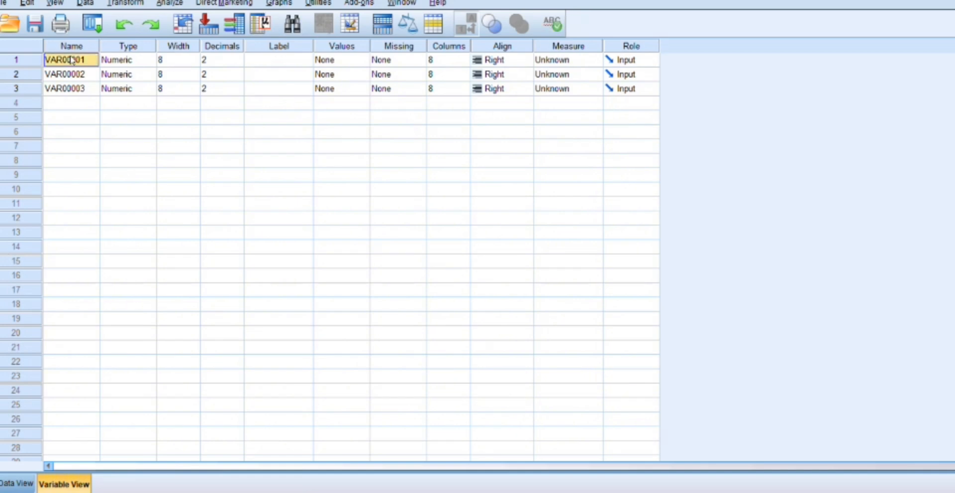
{"action": "key", "text": "BackSpace"}
{"action": "type", "text": "X1"}
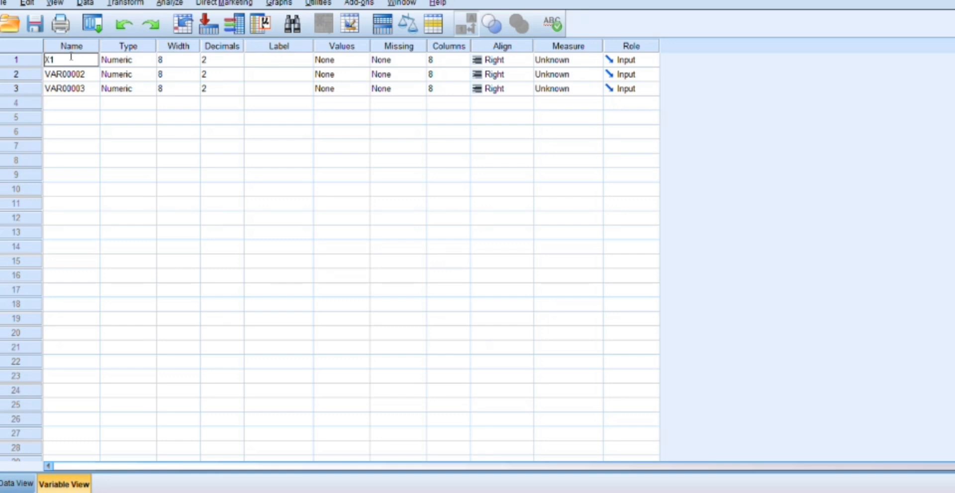
{"action": "key", "text": "Return"}
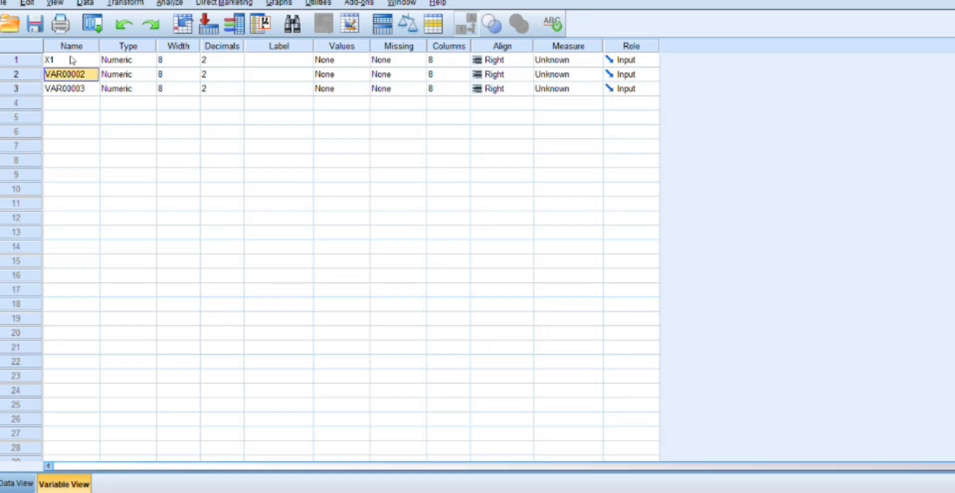
{"action": "key", "text": "BackSpace"}
{"action": "type", "text": "X2"}
{"action": "key", "text": "Return"}
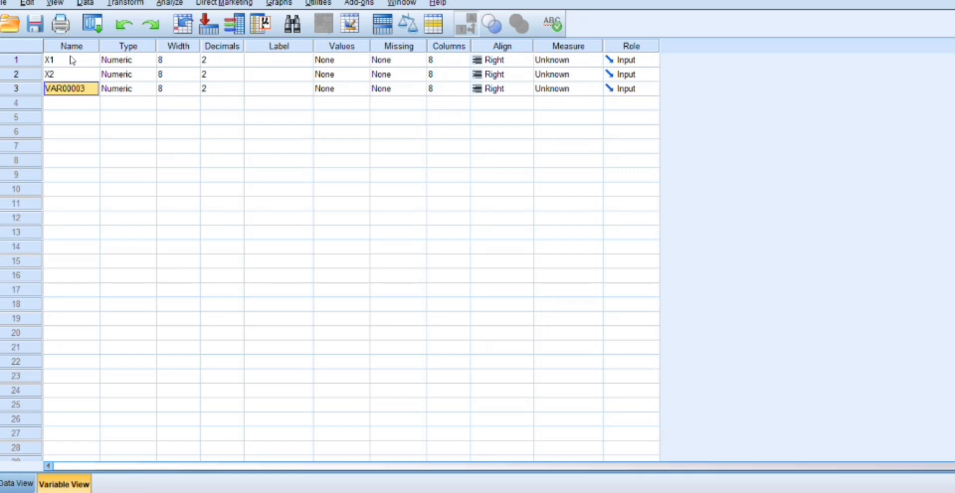
{"action": "key", "text": "BackSpace"}
{"action": "type", "text": "Y"}
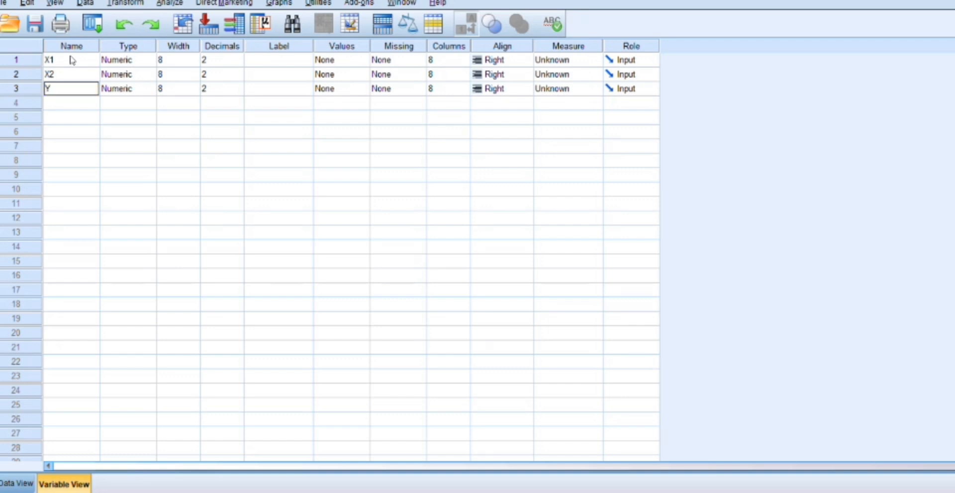
Set the decimals of X1, X2 and Y to 0.
{"action": "left_click", "coordinate": [215, 61]}
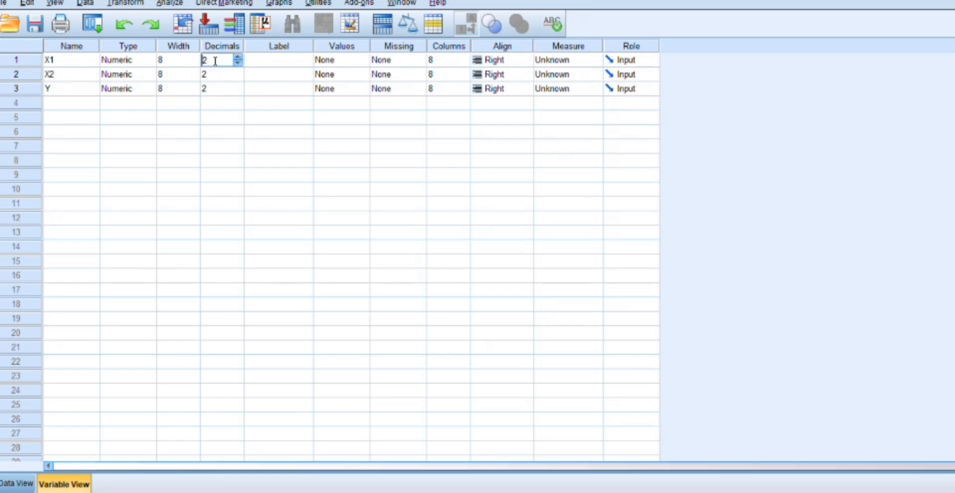
{"action": "type", "text": "0"}
{"action": "key", "text": "Tab"}
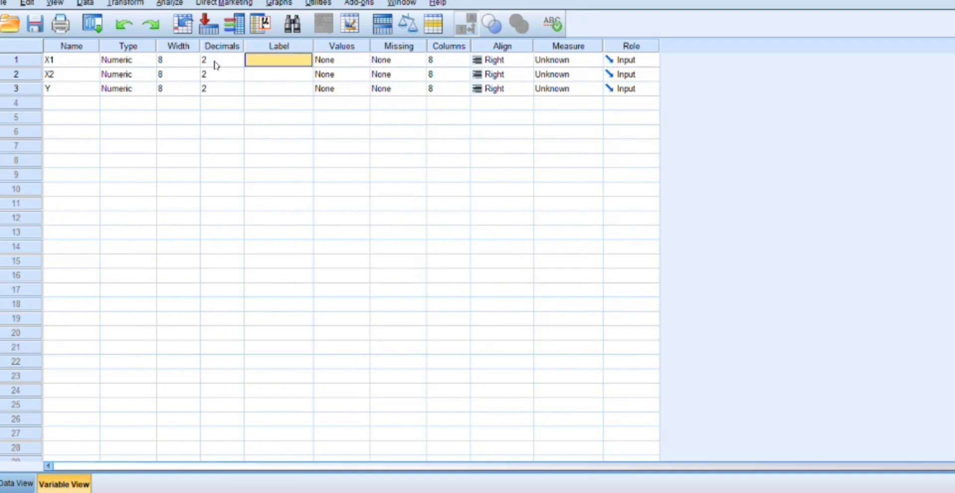
{"action": "left_click", "coordinate": [215, 63]}
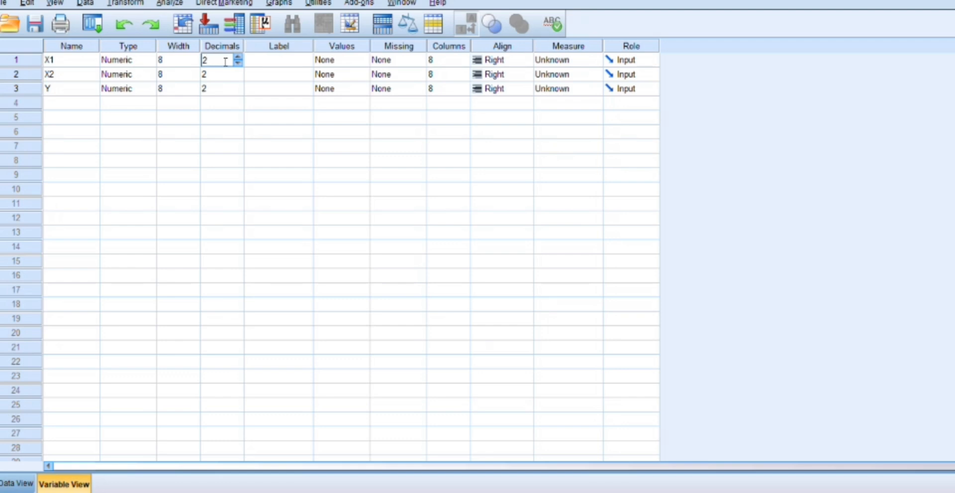
{"action": "left_click", "coordinate": [207, 75]}
{"action": "left_click", "coordinate": [211, 60]}
{"action": "key", "text": "BackSpace"}
{"action": "type", "text": "0"}
{"action": "left_click", "coordinate": [274, 59]}
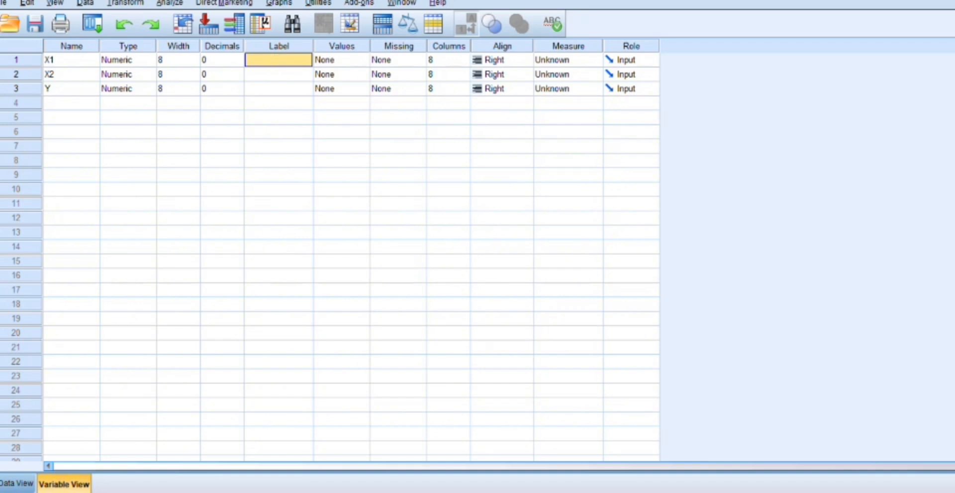
Label X1 as "Jumlah mc", X2 as "jumlah lv" and Y as "volume kendaraan".
{"action": "left_click", "coordinate": [277, 61]}
{"action": "type", "text": "Jumlah Inc"}
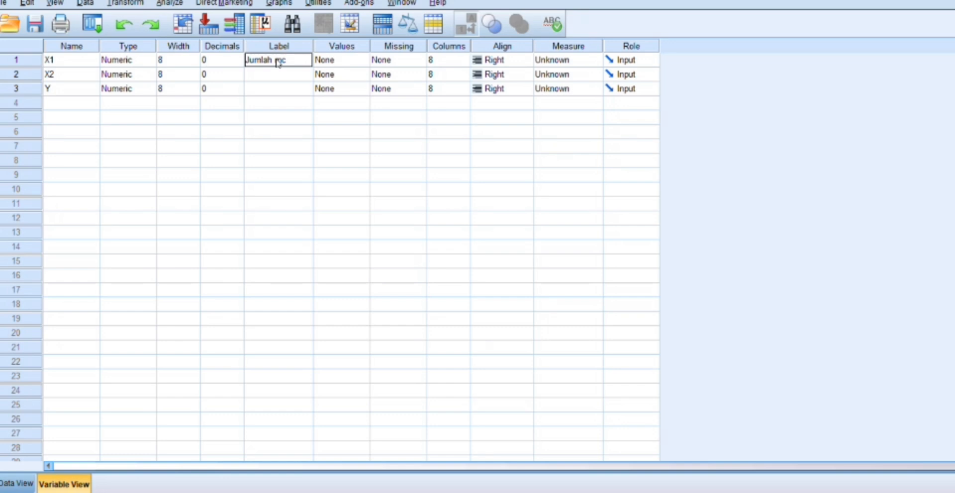
{"action": "key", "text": "Return"}
{"action": "type", "text": "jumlah"}
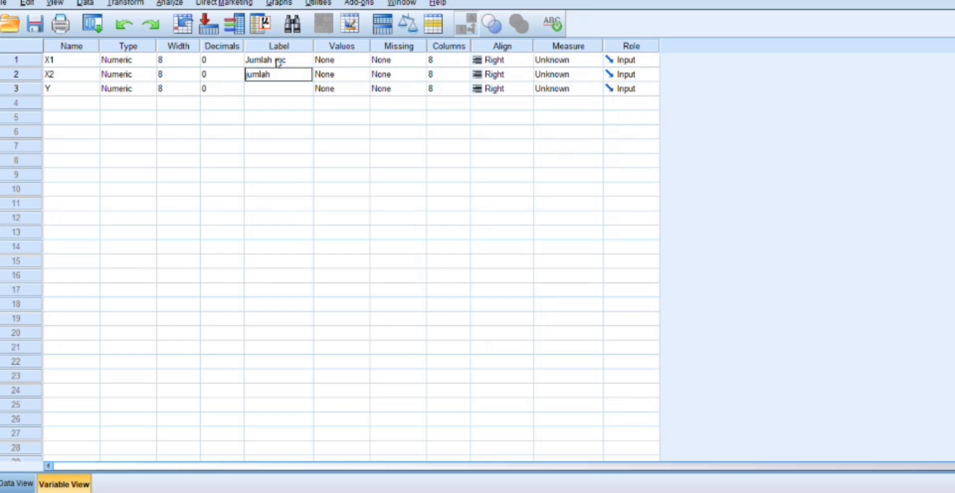
{"action": "type", "text": " lv"}
{"action": "key", "text": "Return"}
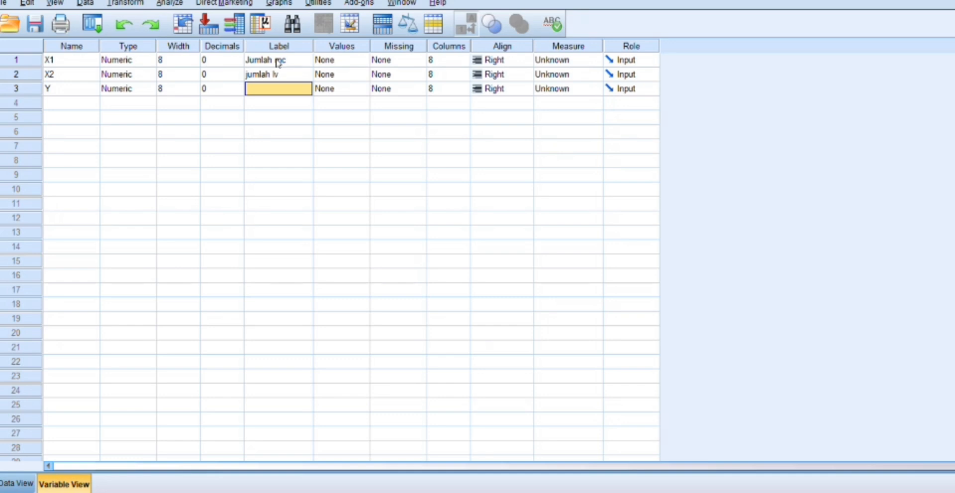
{"action": "type", "text": "volume"}
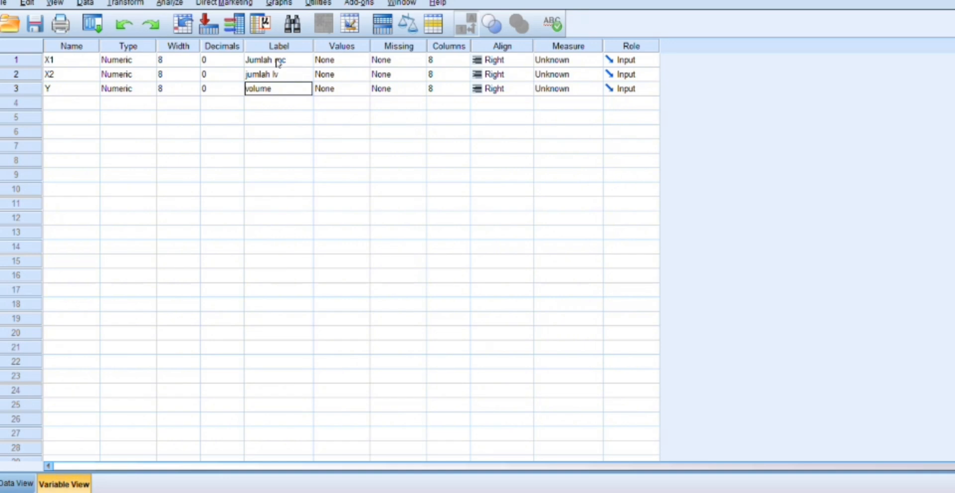
{"action": "type", "text": " kendaraan"}
{"action": "key", "text": "Return"}
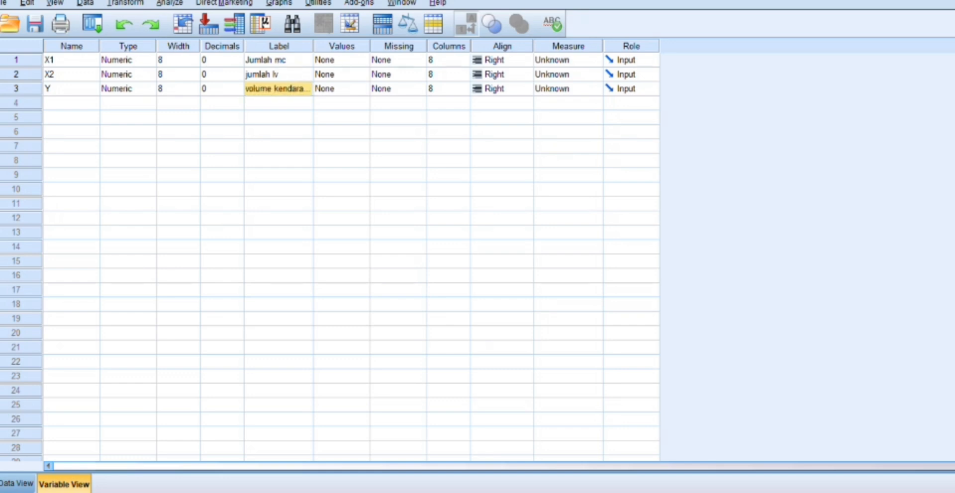
Start a Linear Regression on the dataset with Jumlah mc [X1] and jumlah lv [X2] as the independent variables.
{"action": "left_click", "coordinate": [7, 485]}
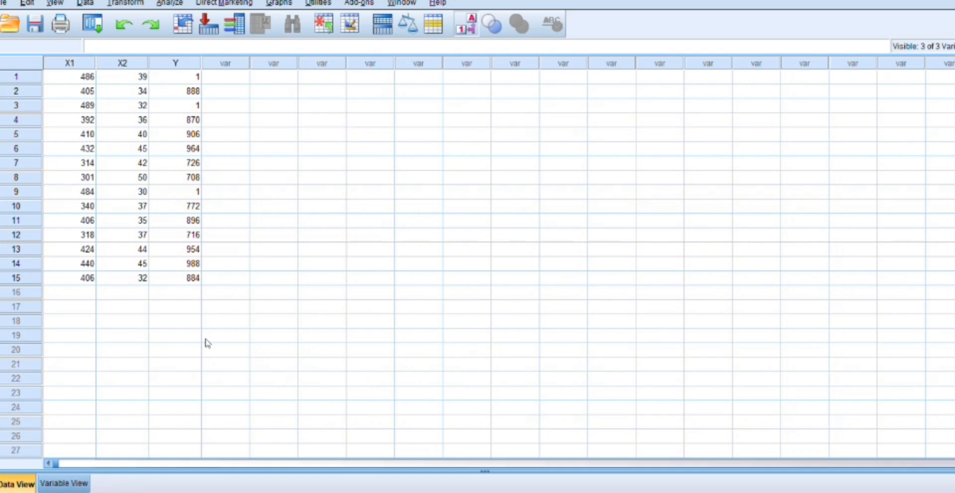
{"action": "left_click", "coordinate": [165, 3]}
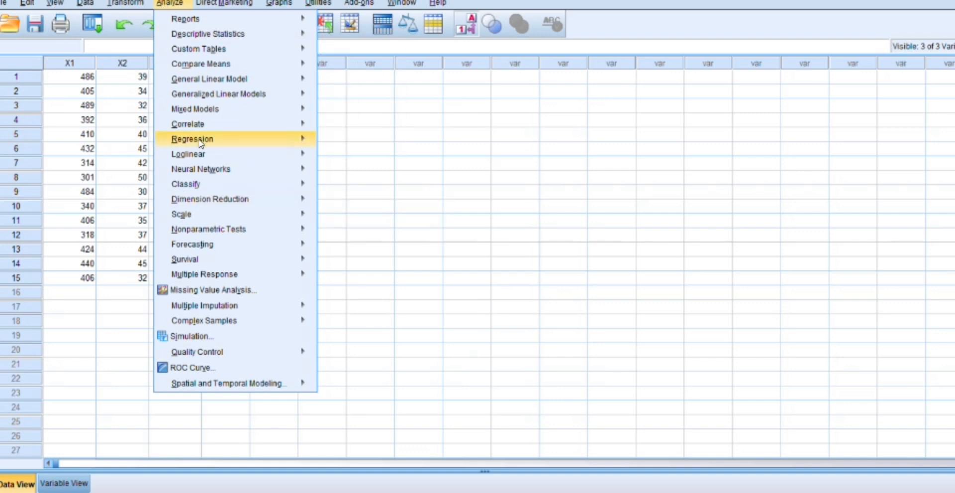
{"action": "mouse_move", "coordinate": [199, 144]}
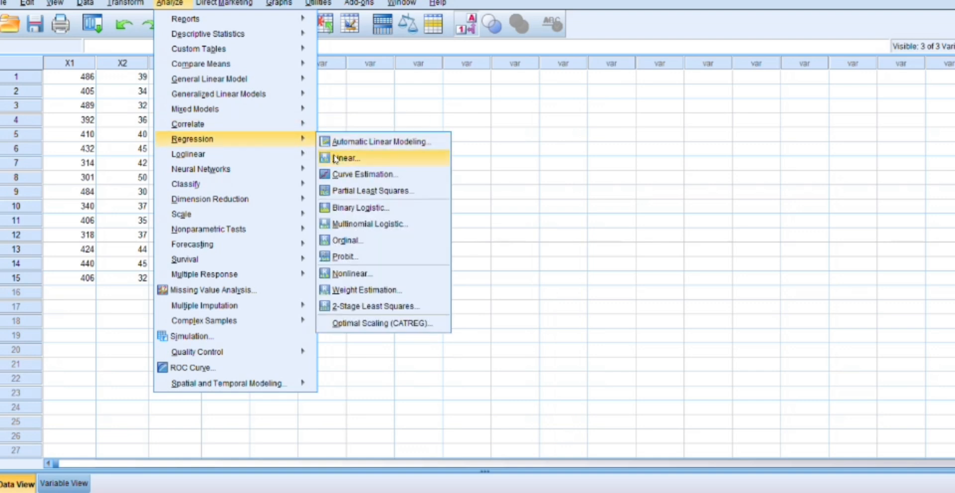
{"action": "left_click", "coordinate": [334, 158]}
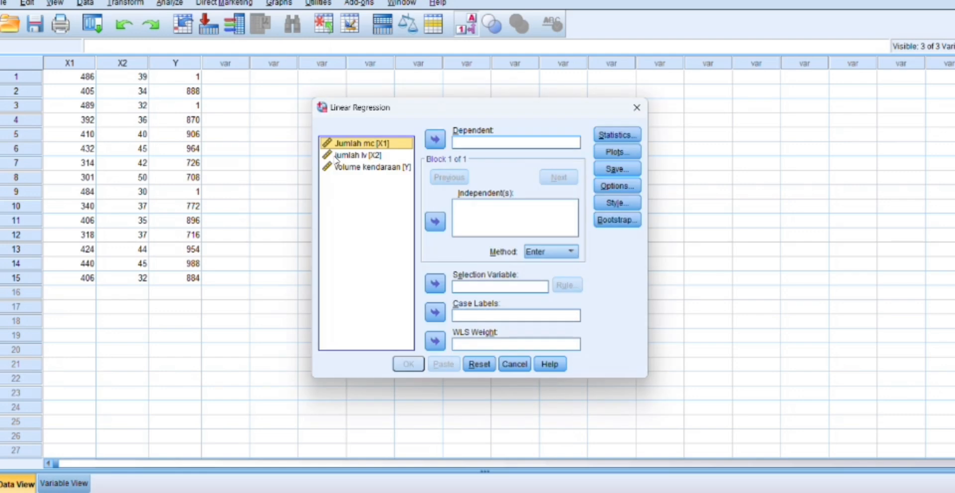
{"action": "left_click", "coordinate": [381, 156]}
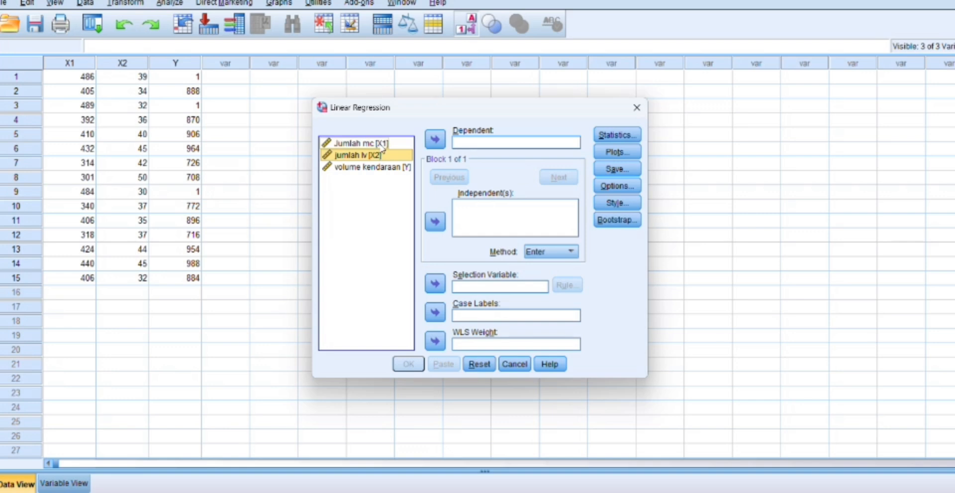
{"action": "double_click", "coordinate": [381, 143]}
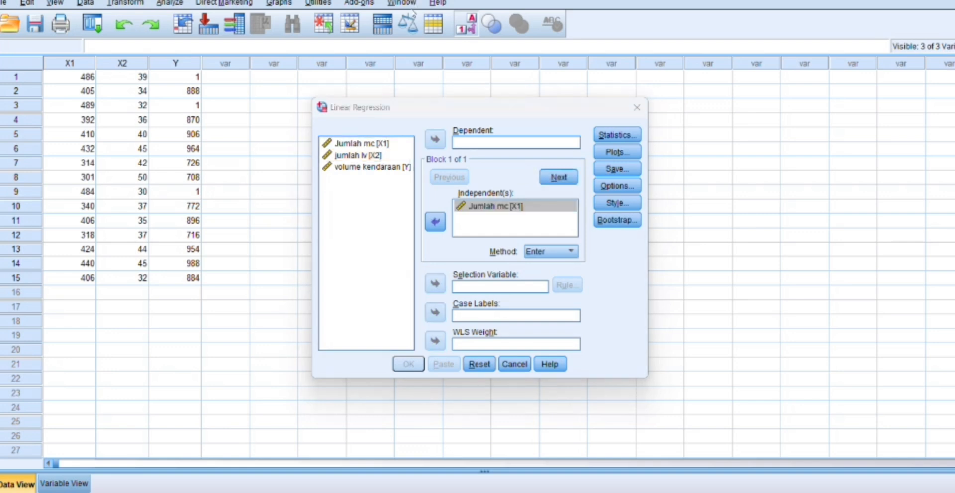
{"action": "left_click", "coordinate": [377, 156]}
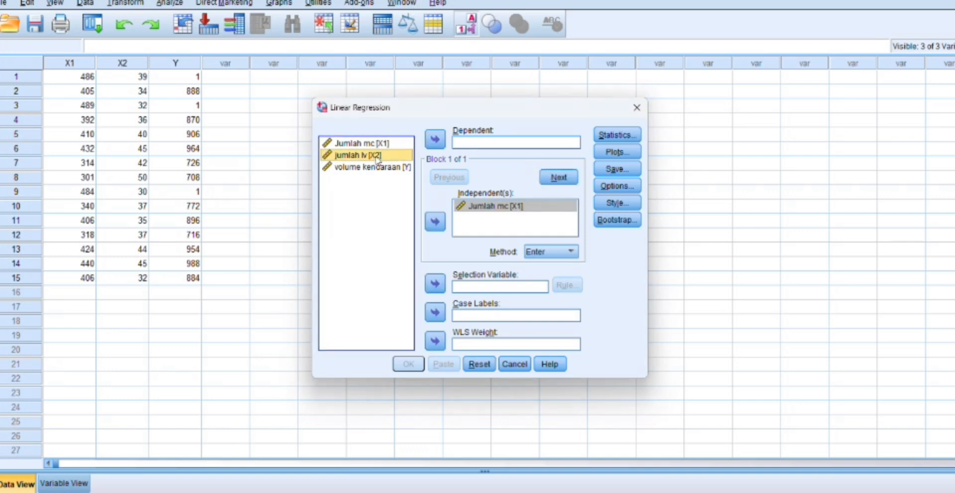
{"action": "left_click", "coordinate": [442, 224]}
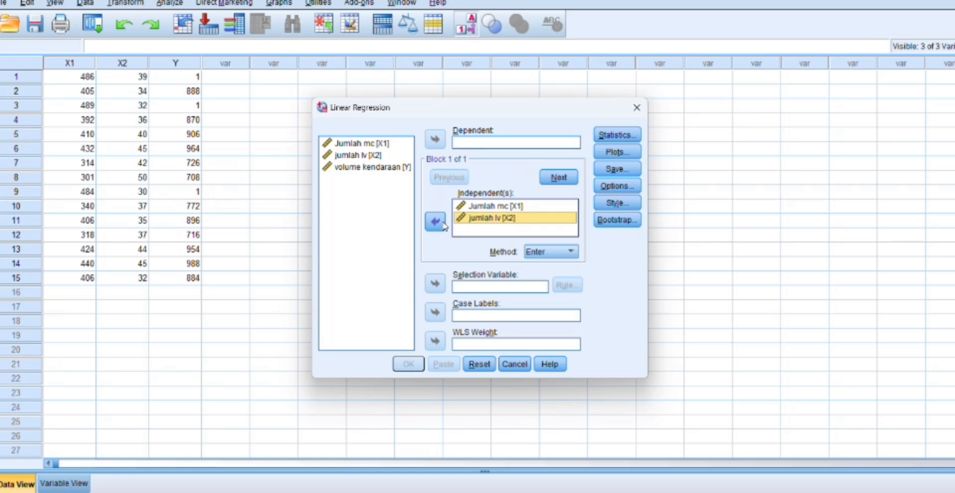
Assign volume kendaraan [Y] as the dependent variable and run the linear regression.
{"action": "left_click", "coordinate": [370, 169]}
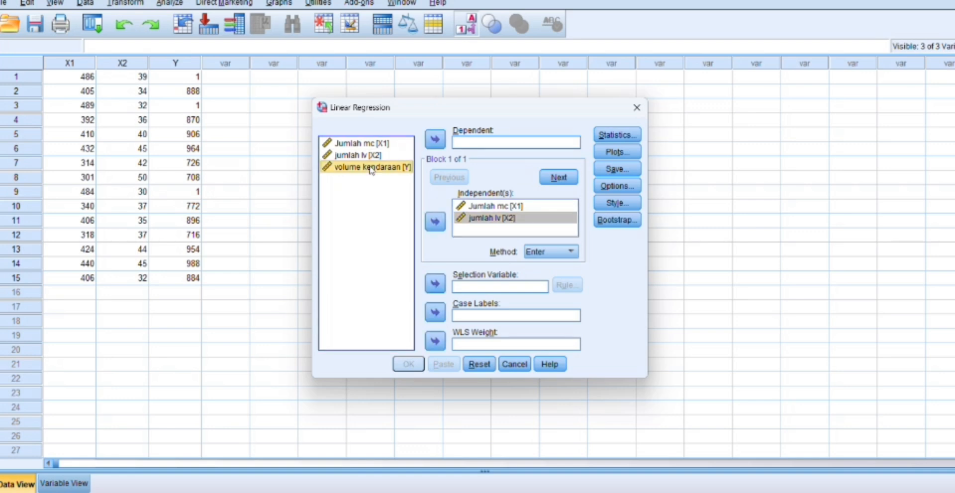
{"action": "left_click", "coordinate": [437, 139]}
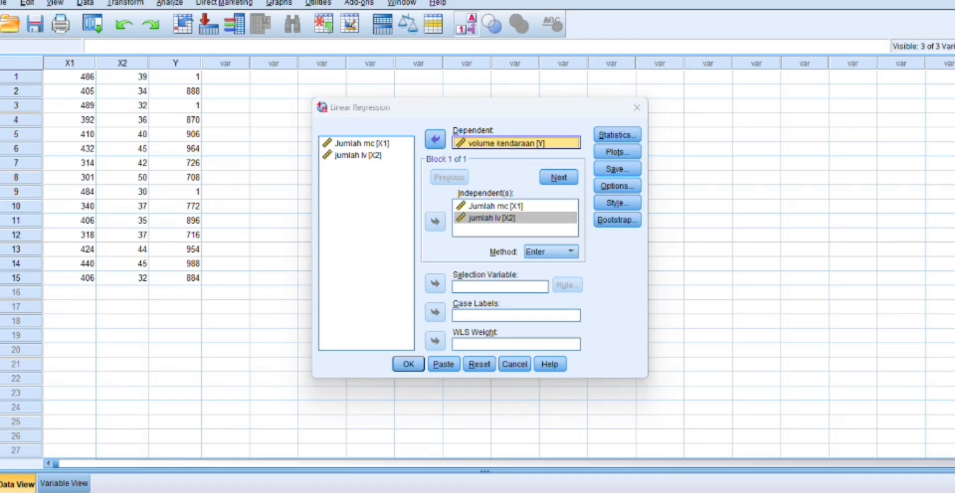
{"action": "left_click", "coordinate": [409, 363]}
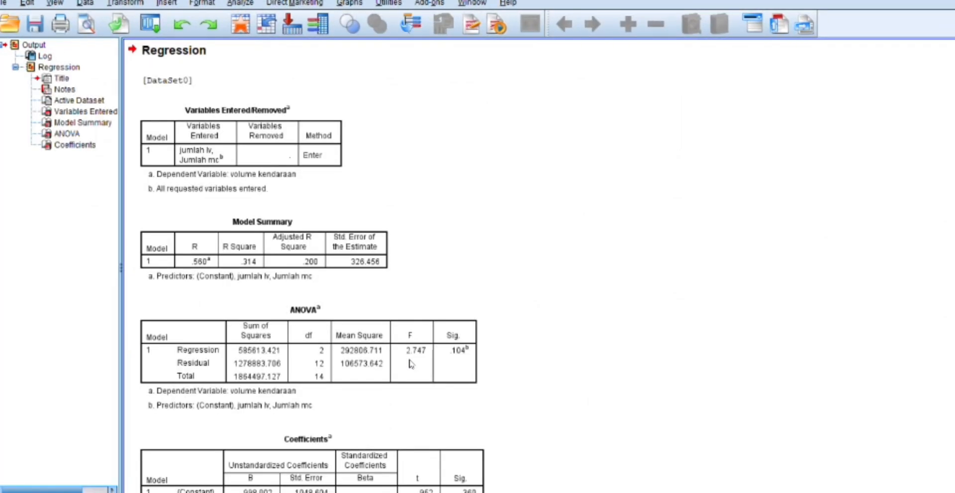
Review the regression output's syntax log and its Variables Entered/Removed, Model Summary, ANOVA and Coefficients tables.
{"action": "scroll", "coordinate": [494, 242], "scroll_direction": "up", "scroll_amount": 2}
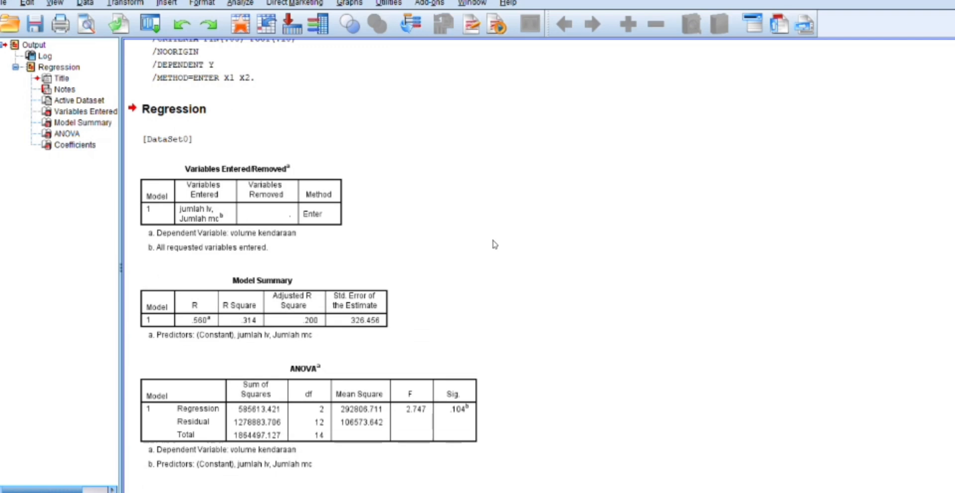
{"action": "scroll", "coordinate": [494, 245], "scroll_direction": "up", "scroll_amount": 1}
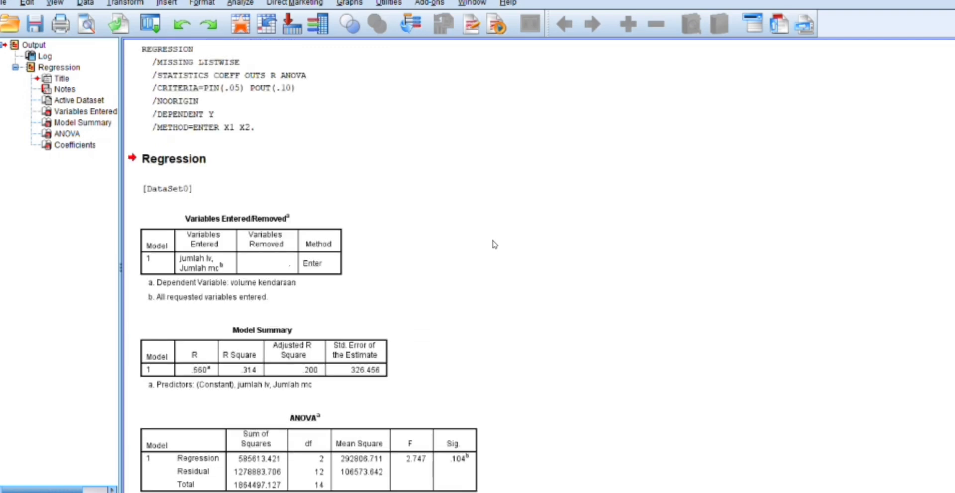
{"action": "left_click", "coordinate": [332, 281]}
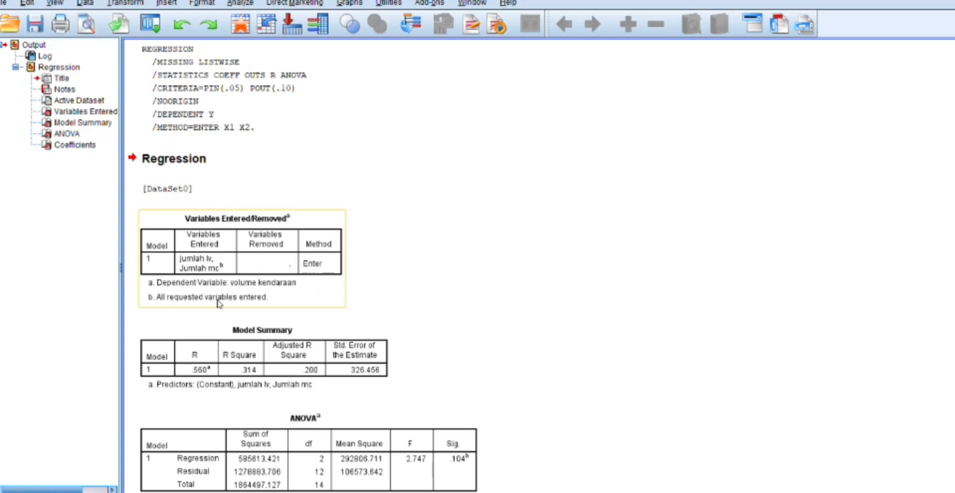
{"action": "scroll", "coordinate": [450, 293], "scroll_direction": "down", "scroll_amount": 3}
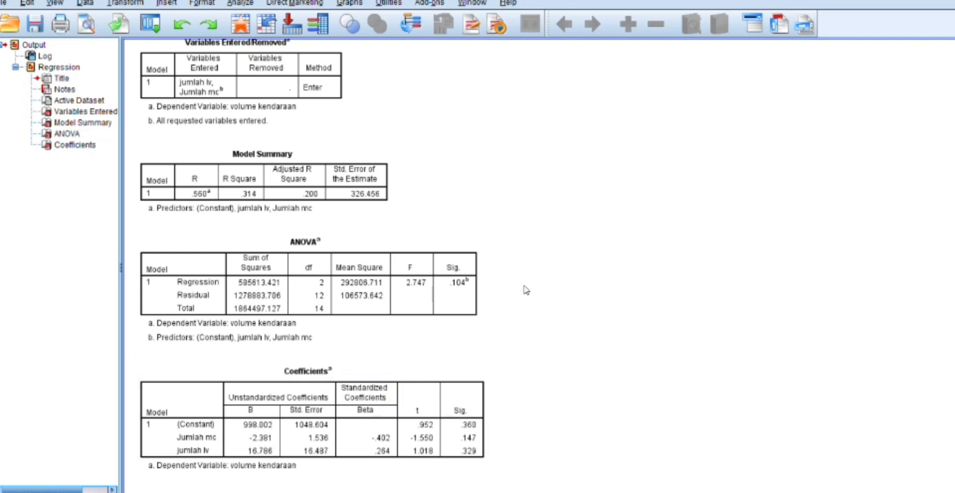
{"action": "scroll", "coordinate": [525, 290], "scroll_direction": "up", "scroll_amount": 3}
{"action": "scroll", "coordinate": [526, 290], "scroll_direction": "down", "scroll_amount": 2}
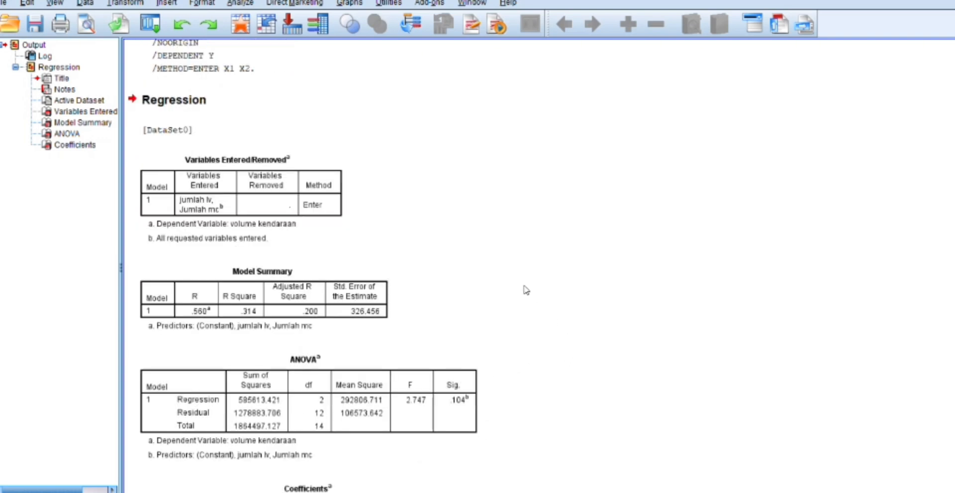